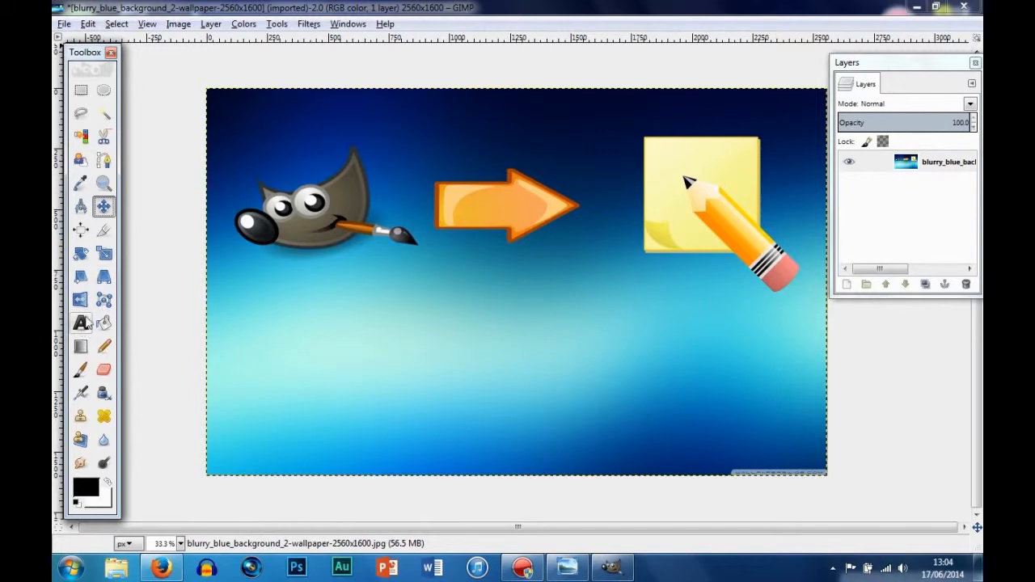
- Create a text box about 2367 × 705 px below the pictures and enter the title "How To Make Custom Thumbnails"
double_click(82, 323)
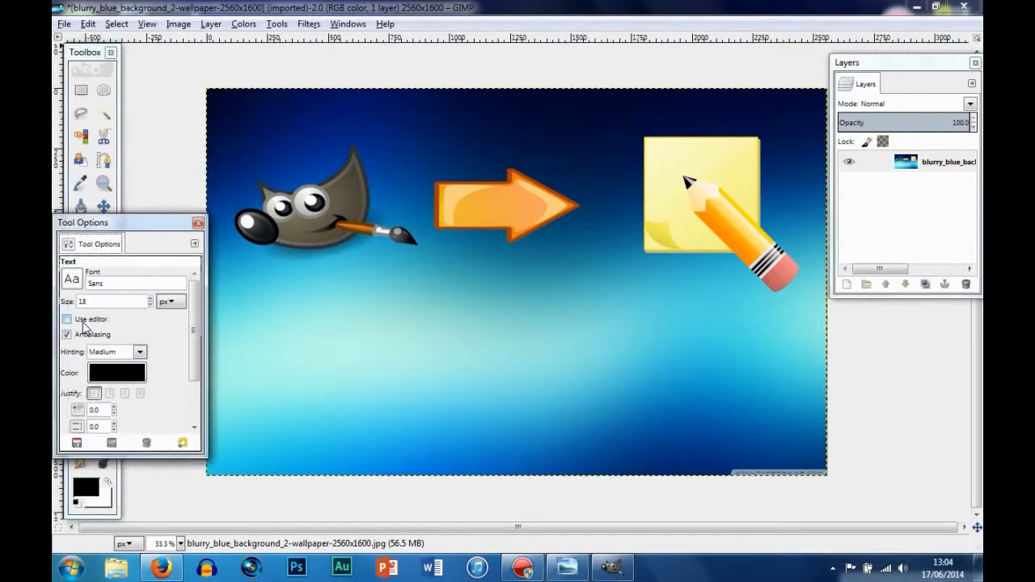
drag(113, 301, 120, 145)
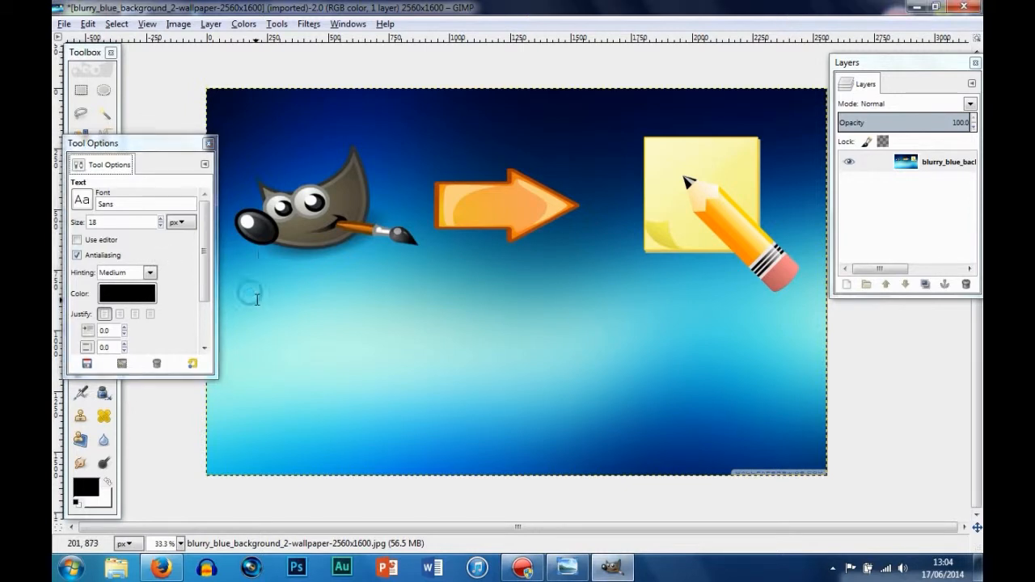
drag(256, 301, 832, 472)
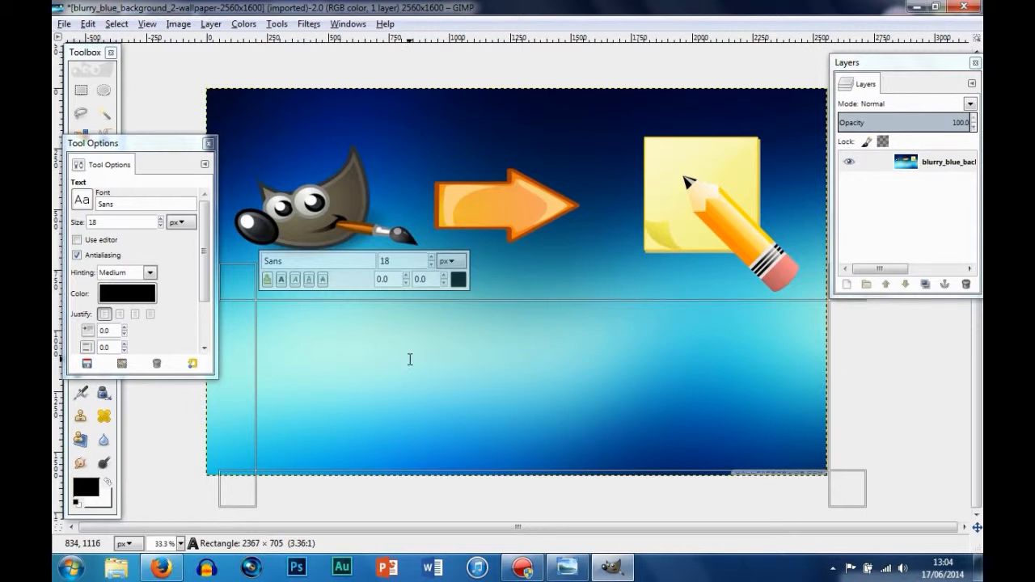
text(How)
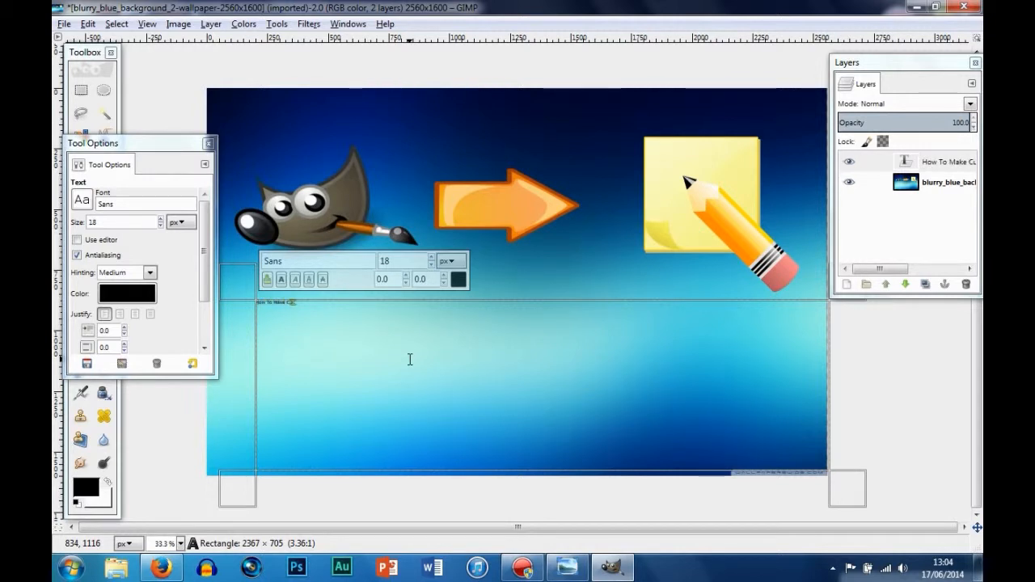
text(To Make Custom Ic)
text(na)
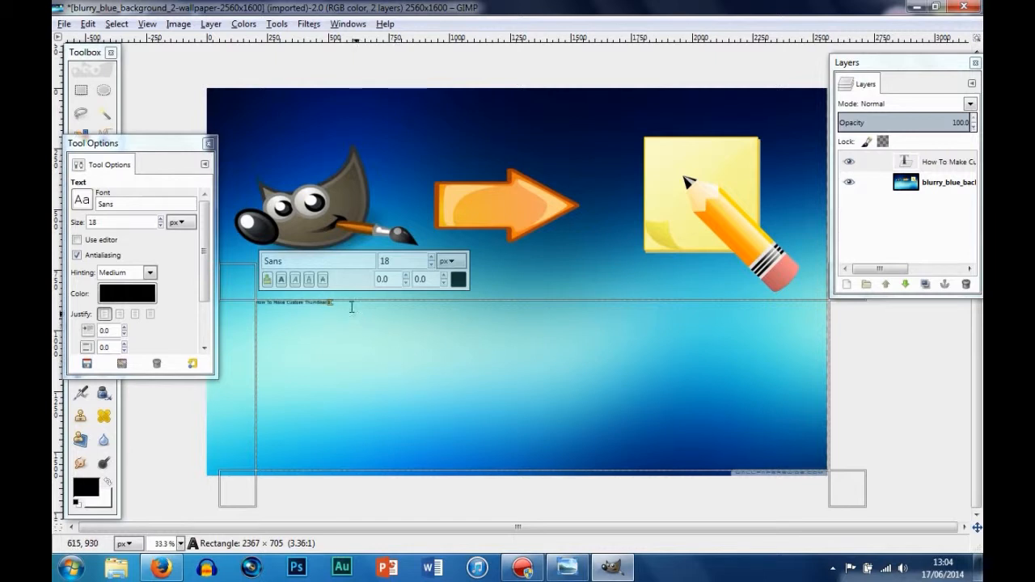
- Increase the font size of the whole title text to 100 px
drag(331, 302, 248, 304)
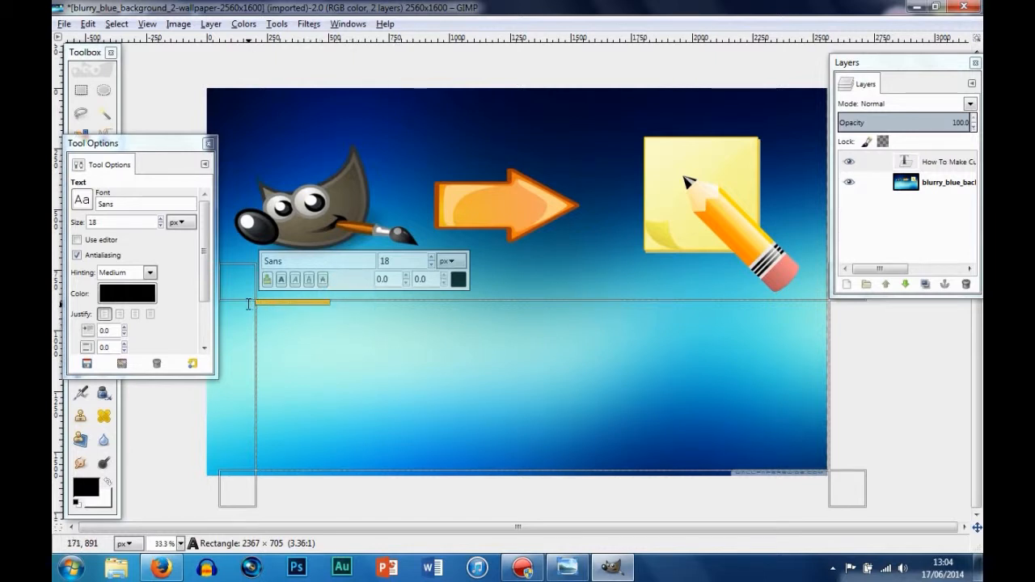
click(430, 257)
click(430, 257)
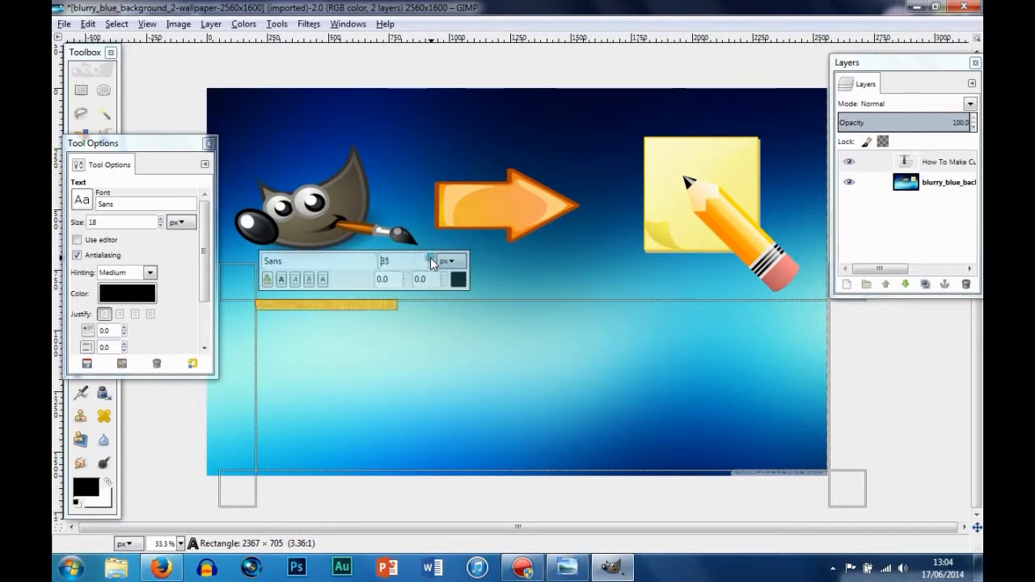
click(430, 257)
click(430, 257)
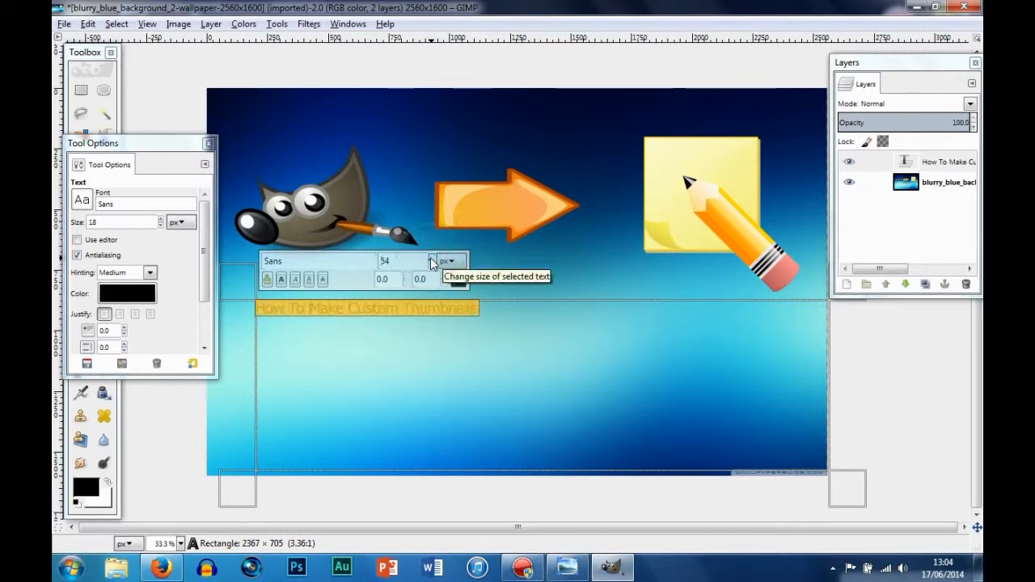
click(430, 257)
click(430, 257)
click(430, 257)
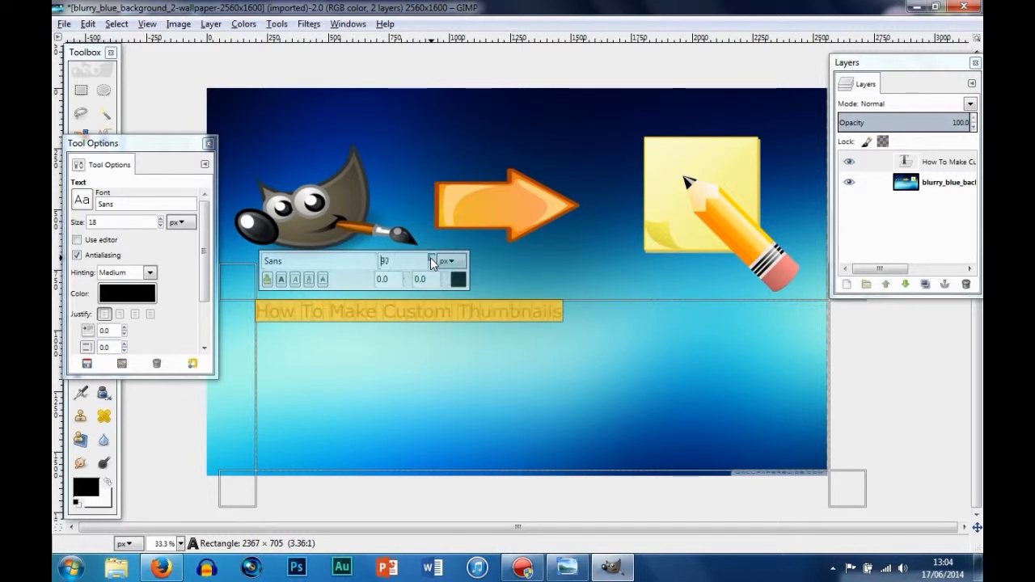
click(673, 316)
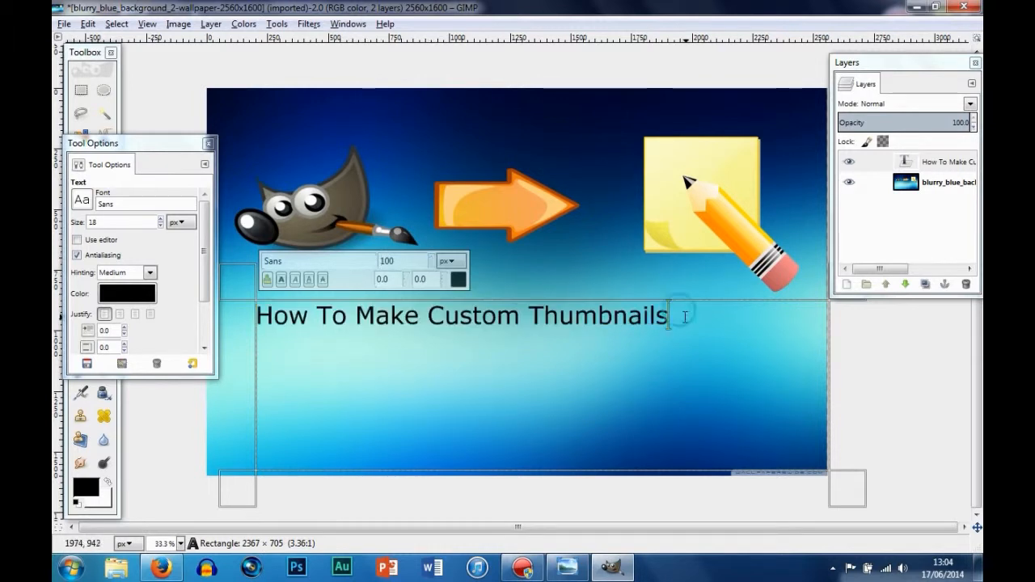
- Change the font of the whole title text to Across the Road
drag(673, 315, 239, 320)
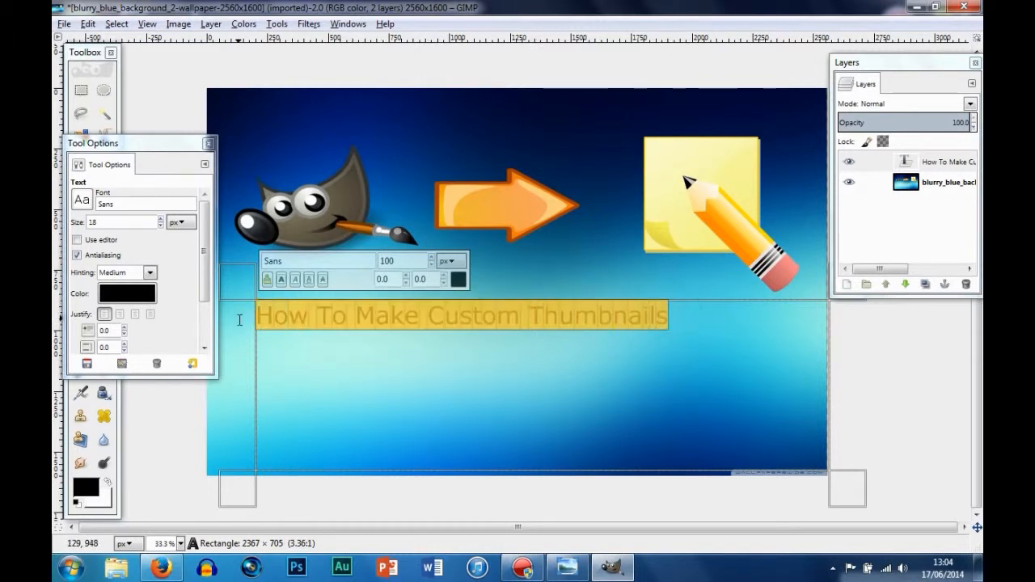
click(107, 200)
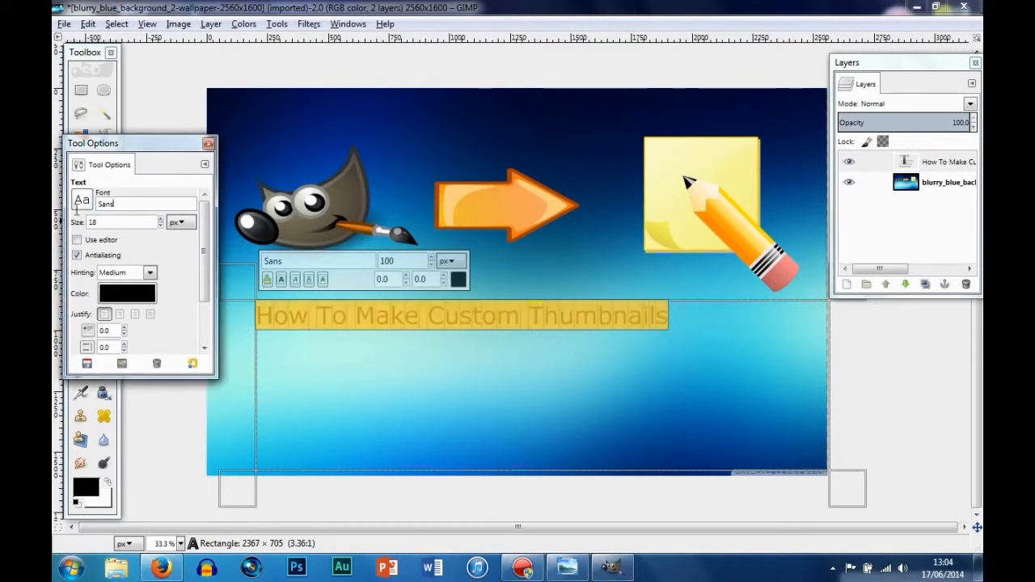
double_click(145, 200)
text(a)
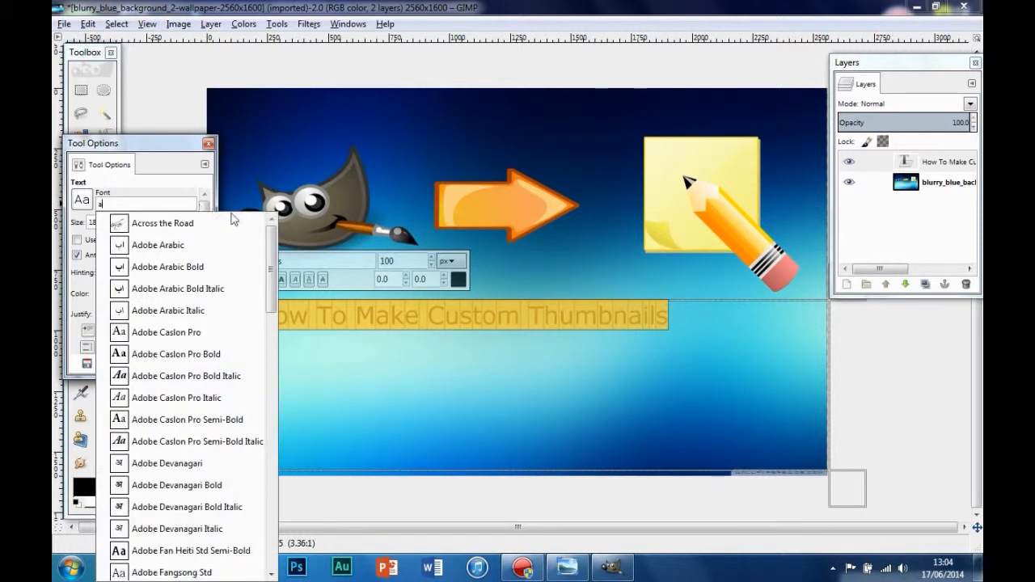
click(156, 233)
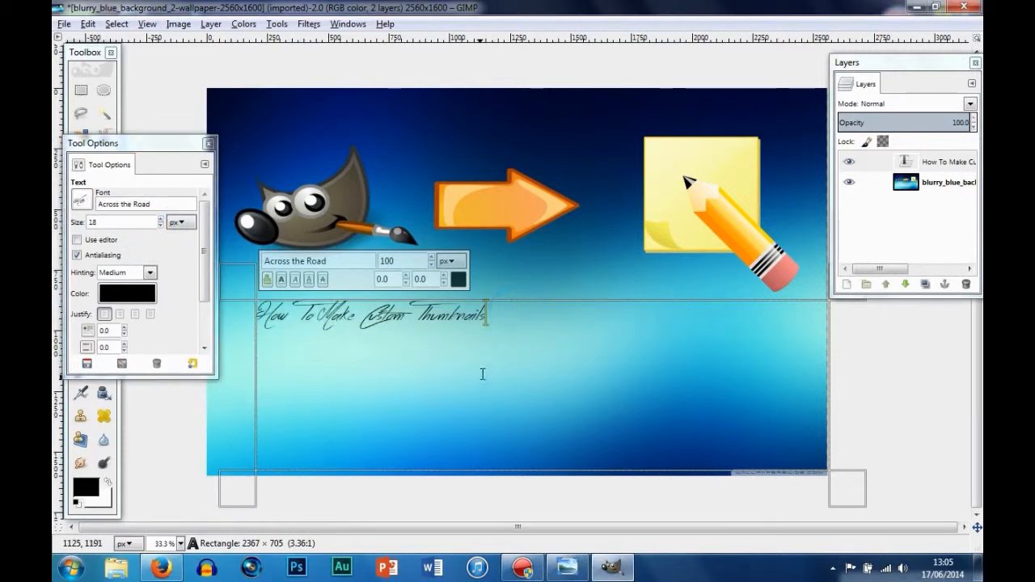
- Change the font of the whole title text to American Captain
drag(488, 315, 255, 316)
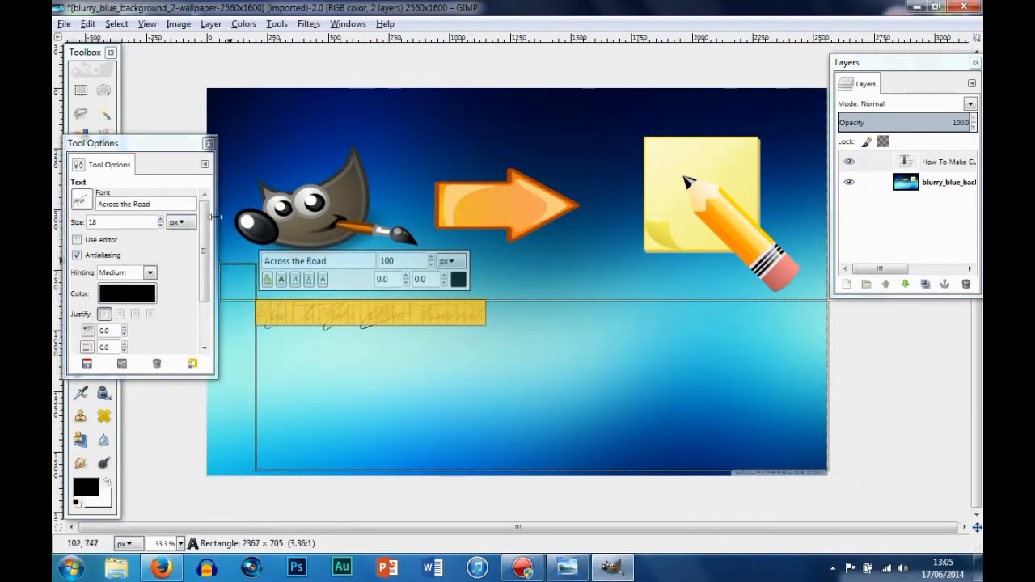
triple_click(180, 204)
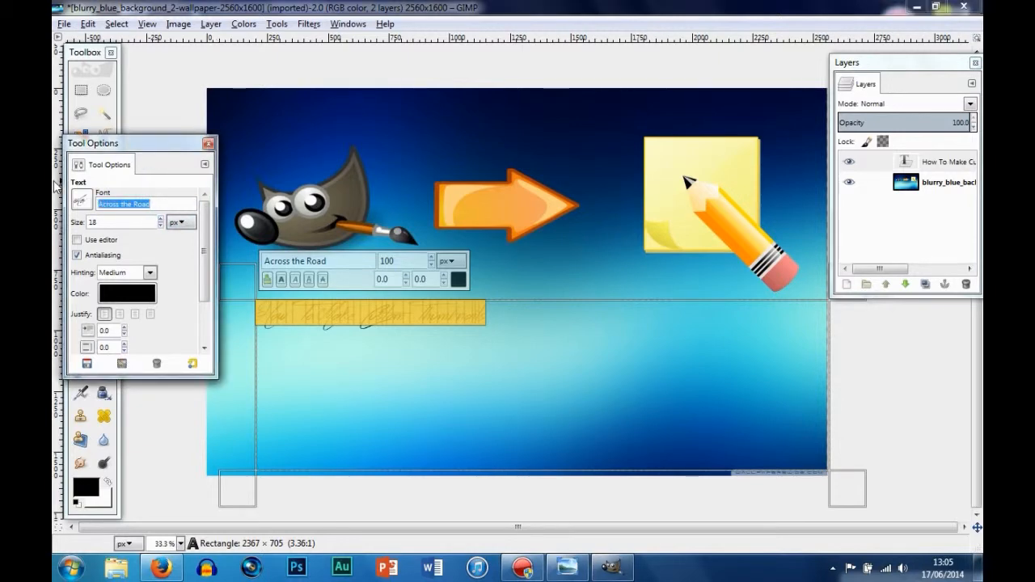
text(a)
drag(274, 254, 272, 393)
click(186, 427)
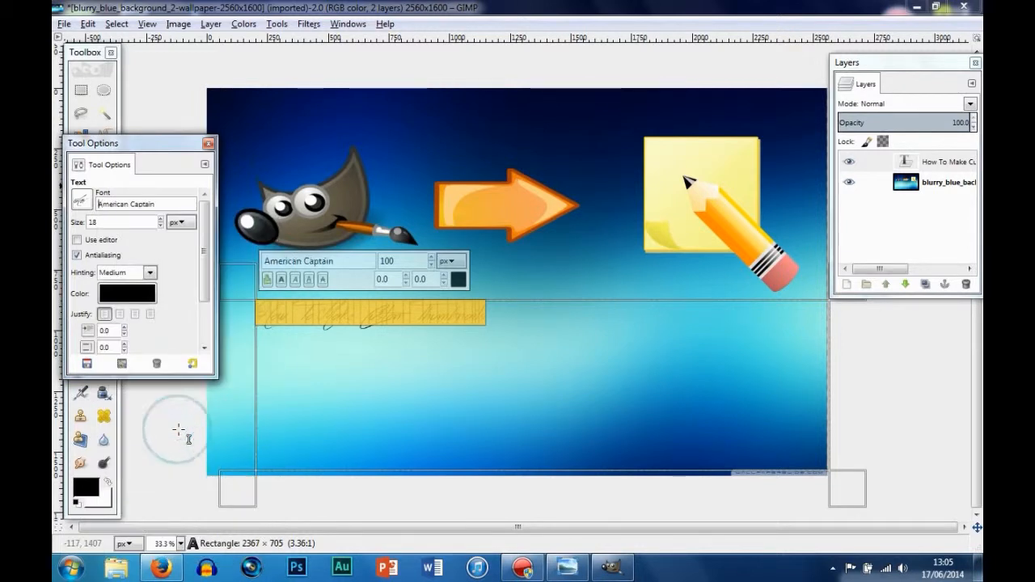
- Increase the font size of the title text to 171 px
click(431, 257)
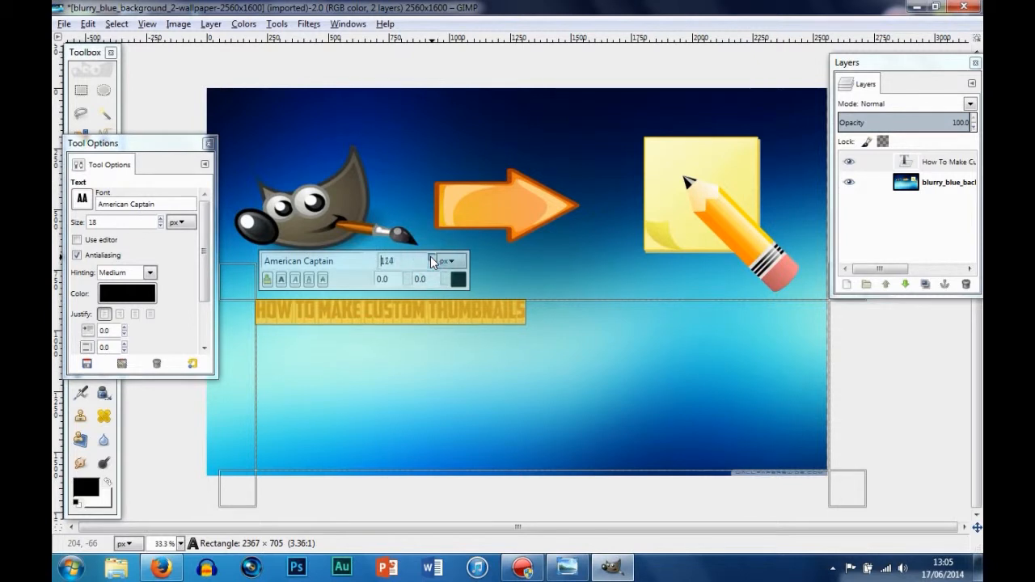
click(431, 257)
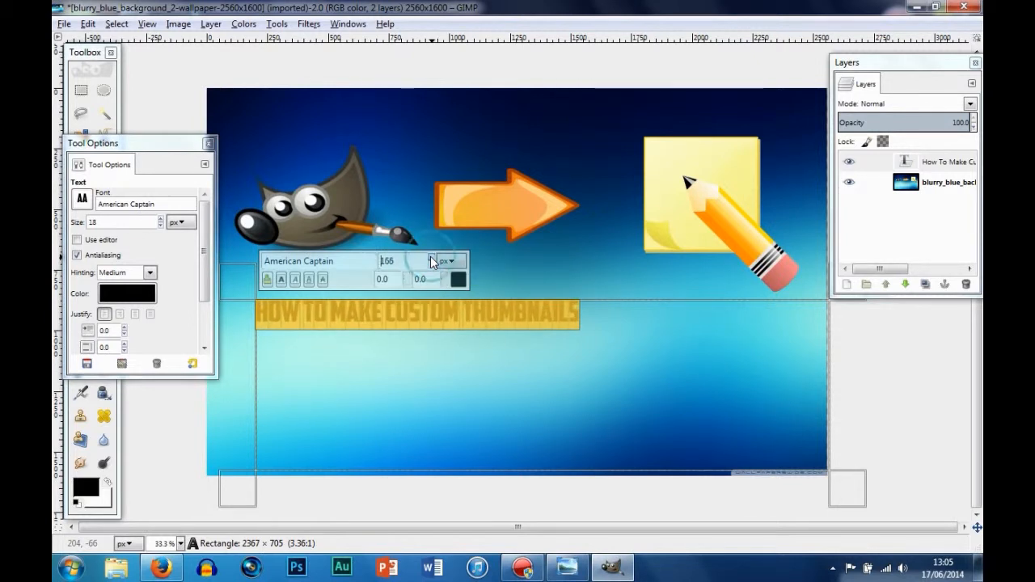
click(431, 257)
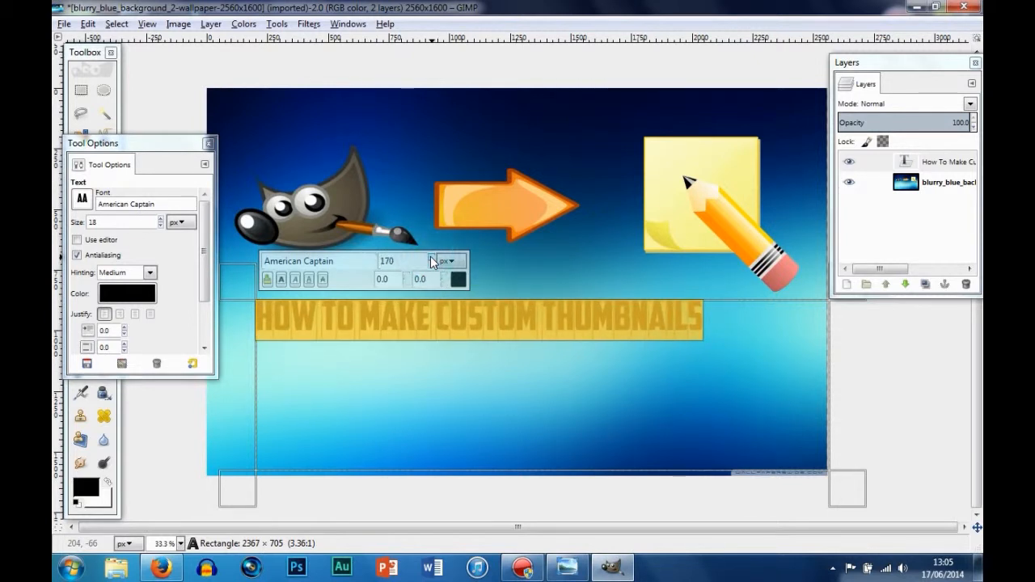
click(431, 257)
click(431, 257)
click(705, 336)
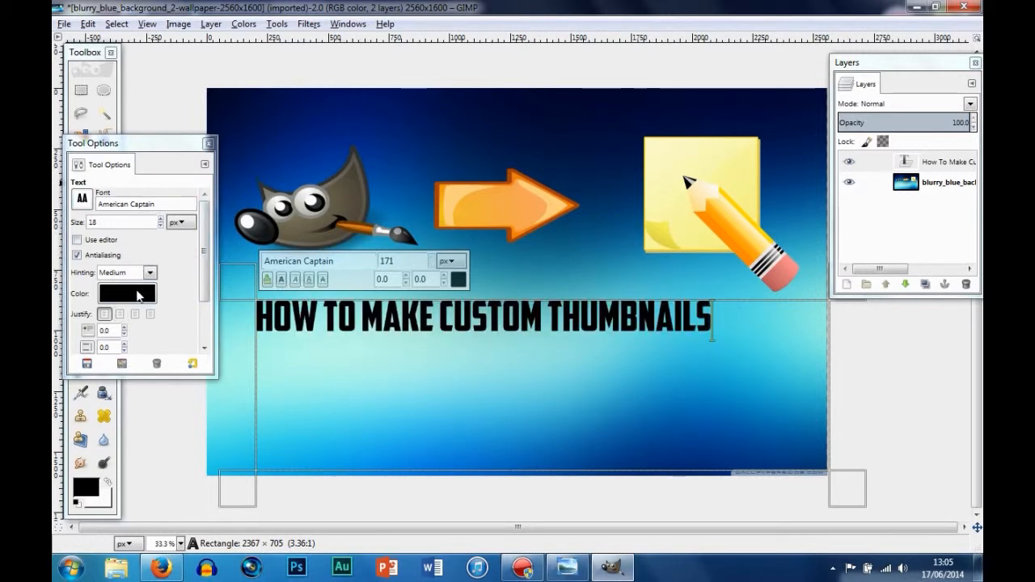
- Set the colour of the whole title text to black (000000)
drag(750, 326, 255, 324)
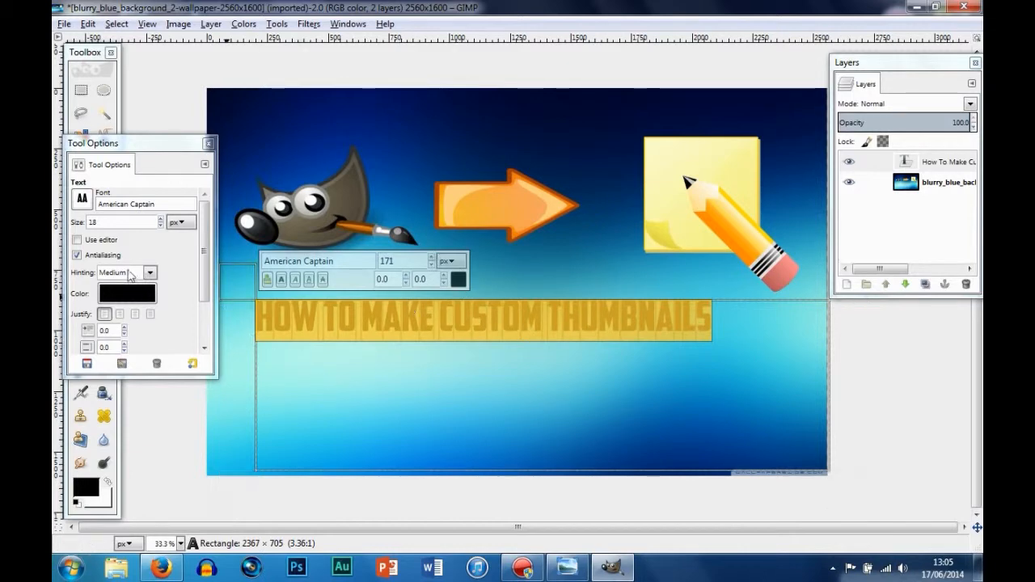
click(110, 294)
drag(139, 142, 112, 187)
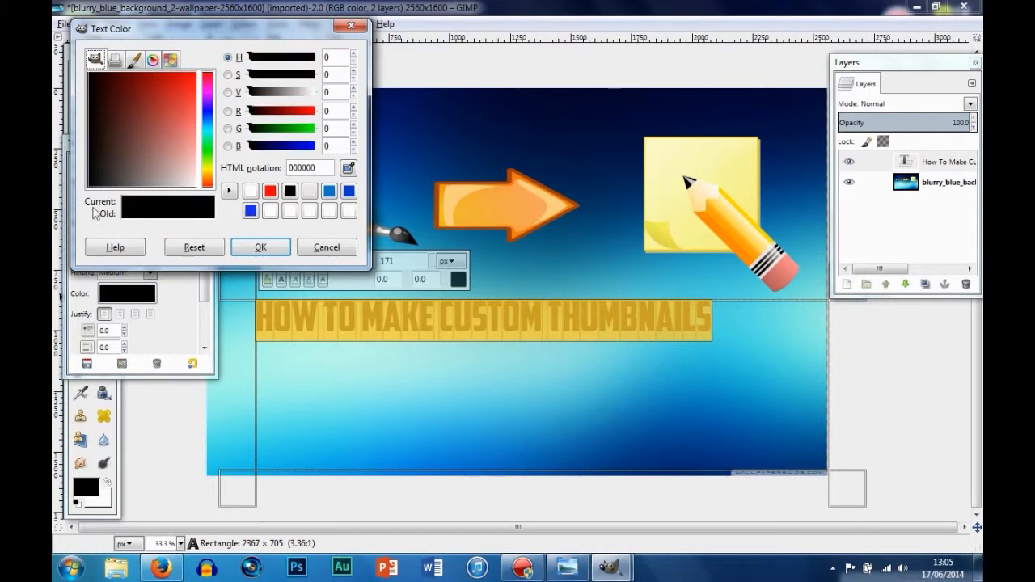
click(260, 247)
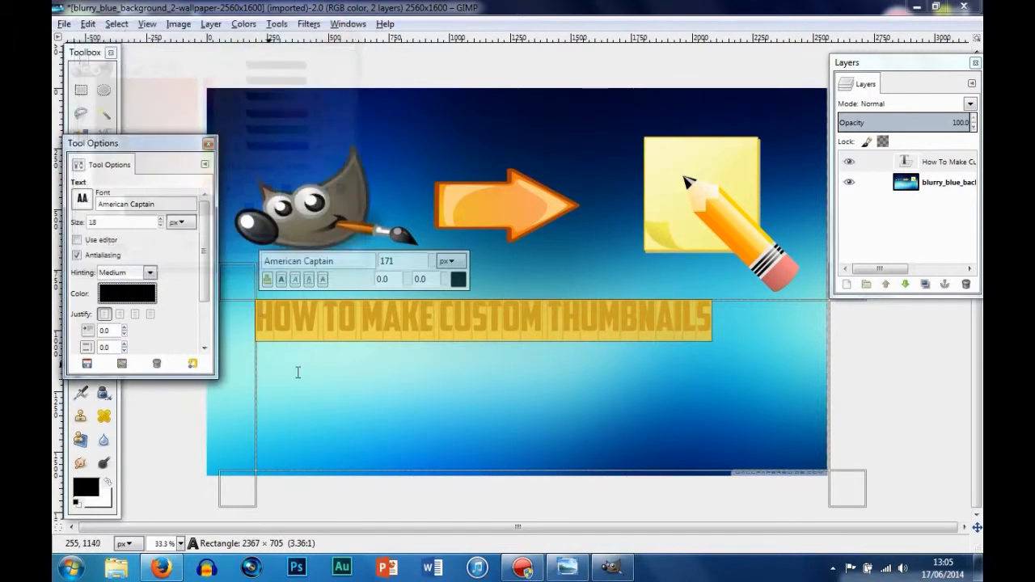
click(727, 330)
- Close the text tool's options and move the title text to the bottom-left corner of the image
click(207, 144)
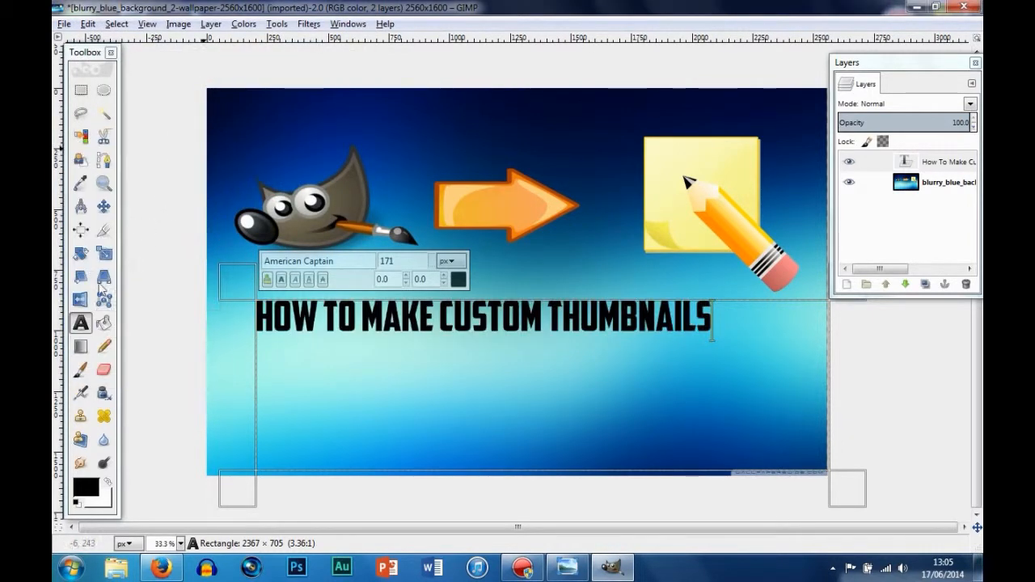
click(104, 206)
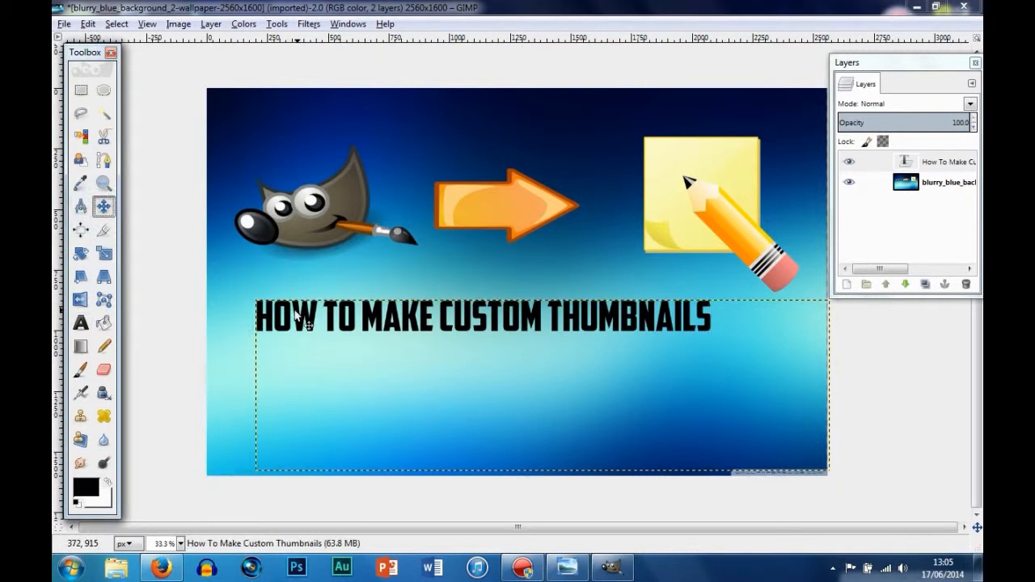
drag(291, 314, 248, 452)
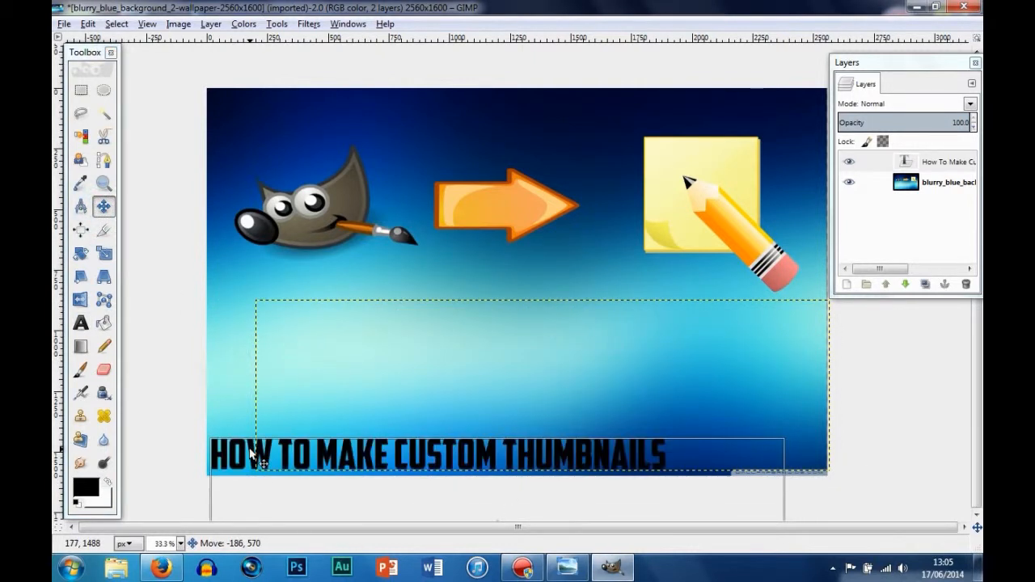
click(80, 322)
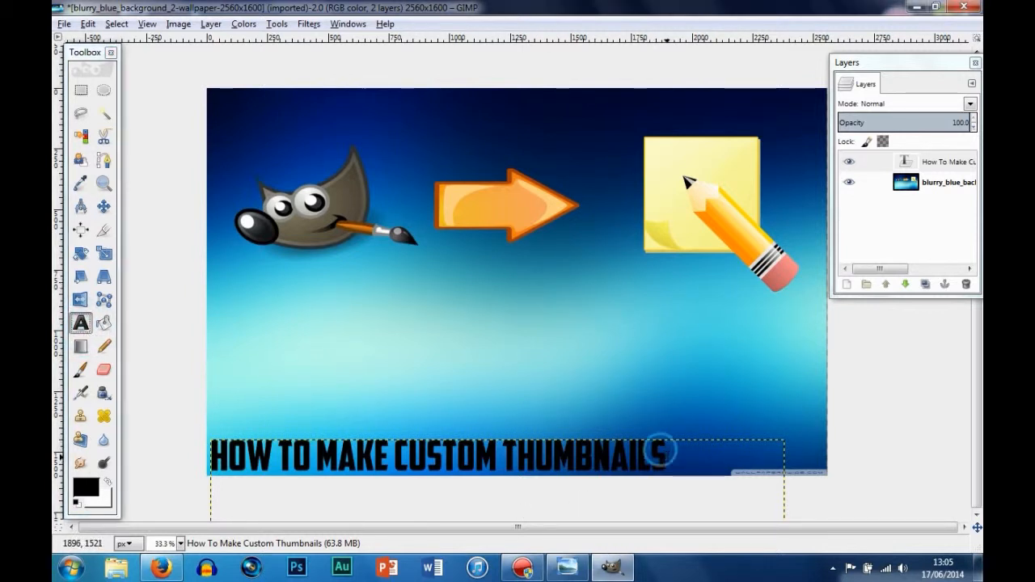
click(699, 447)
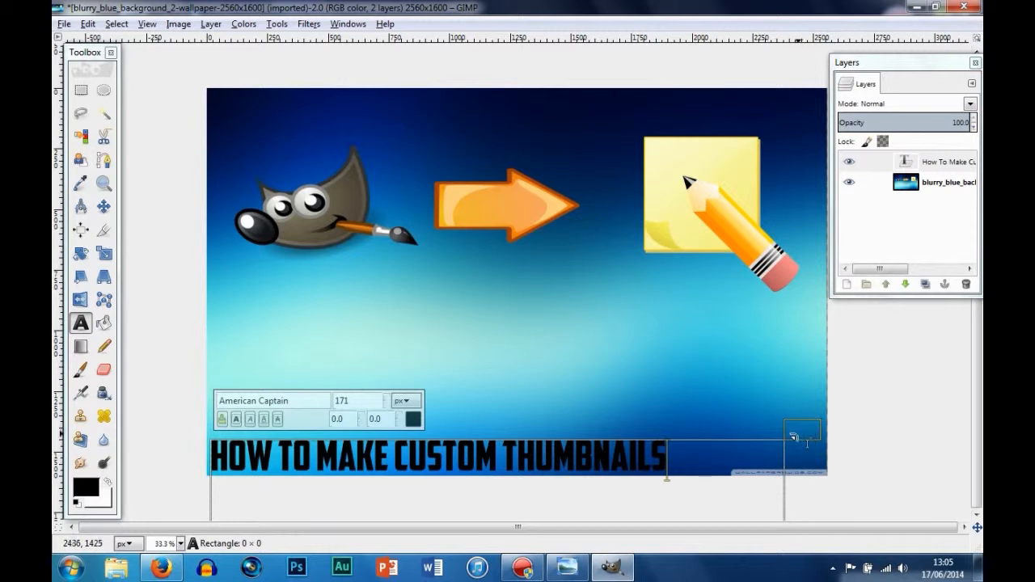
drag(807, 439, 810, 440)
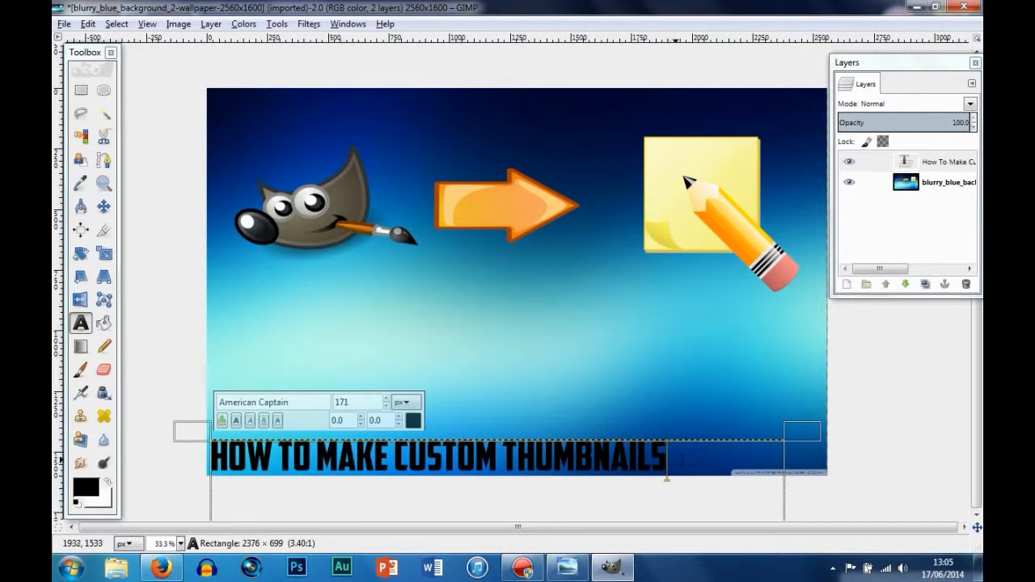
mouse_move(669, 456)
mouse_down()
mouse_move(500, 467)
mouse_move(272, 452)
mouse_move(347, 466)
mouse_move(661, 466)
mouse_move(667, 477)
mouse_up()
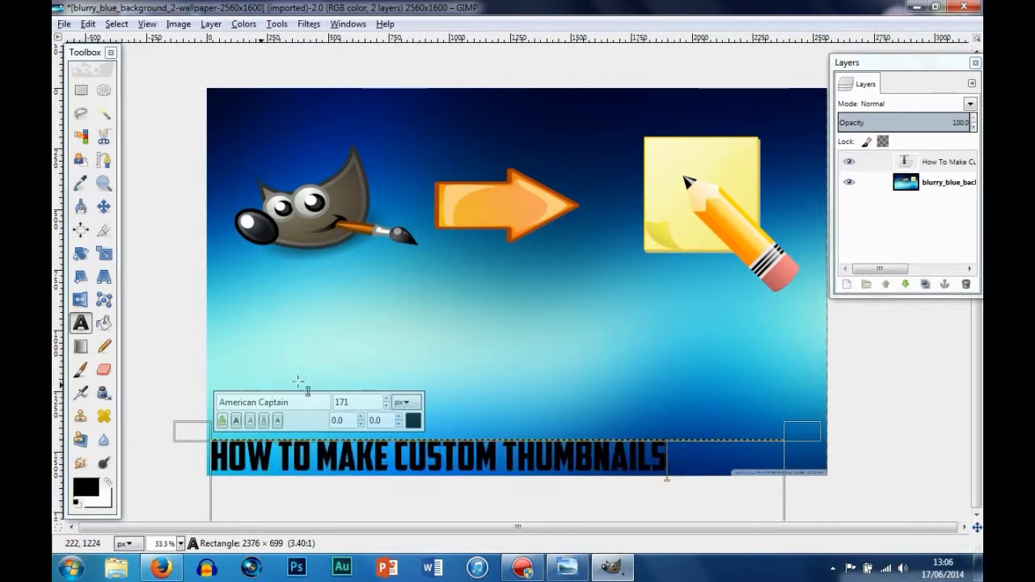
drag(85, 52, 93, 55)
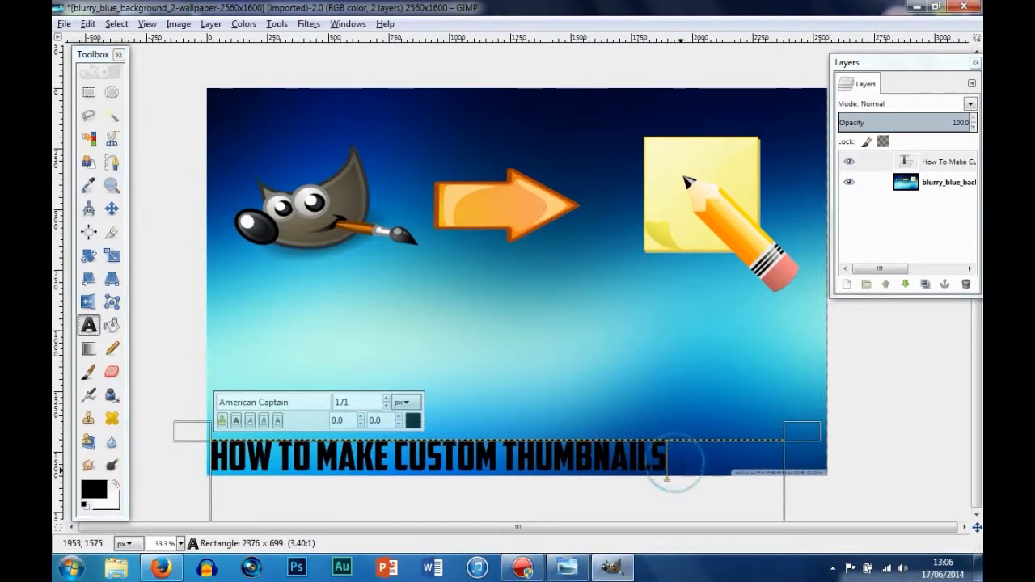
- Add a new transparent layer covering the full image above the title text layer
click(207, 24)
click(243, 173)
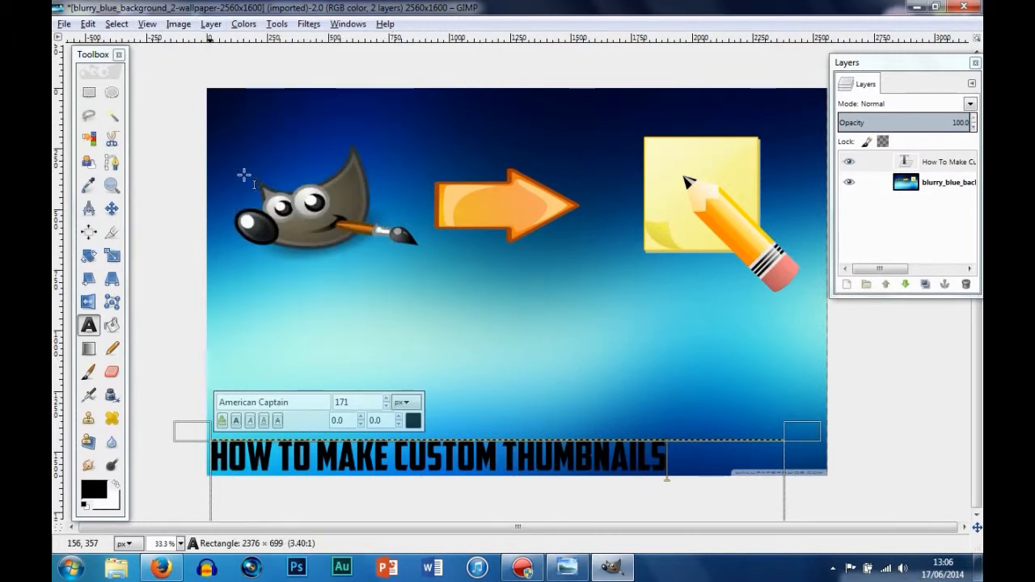
click(213, 25)
click(221, 42)
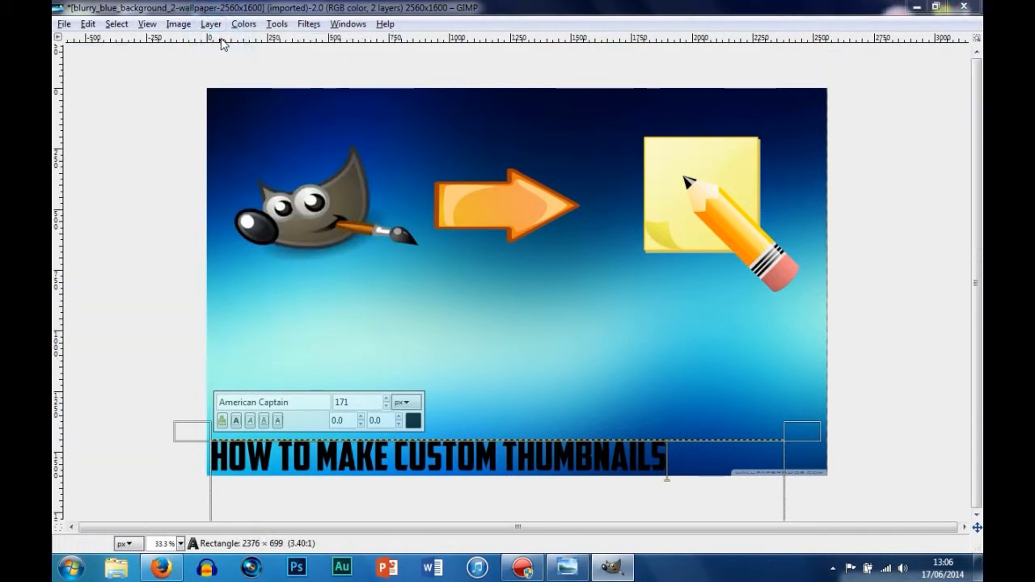
click(524, 398)
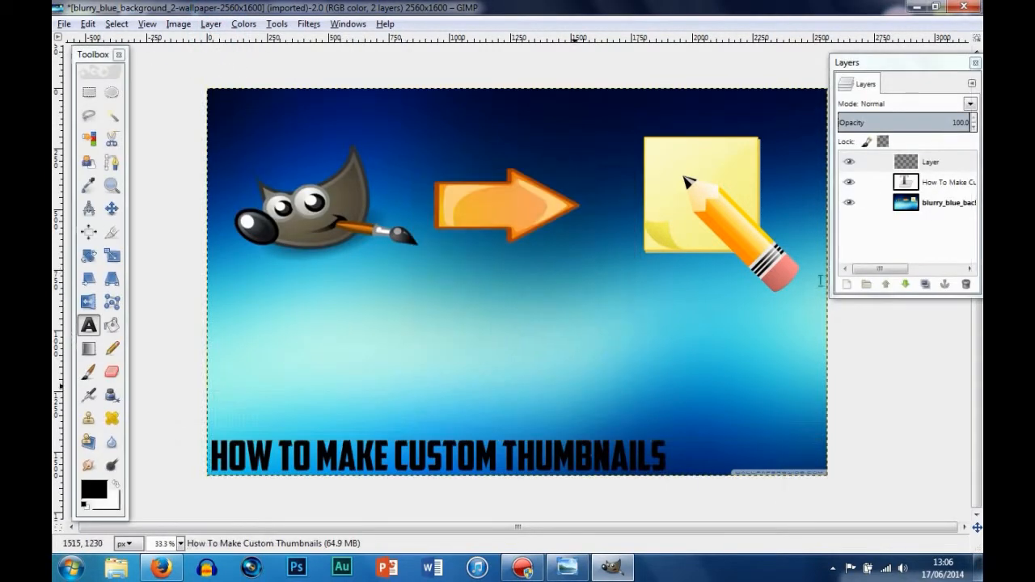
- Hide and reshow the title text and background layers one at a time to examine what each layer contains
click(855, 164)
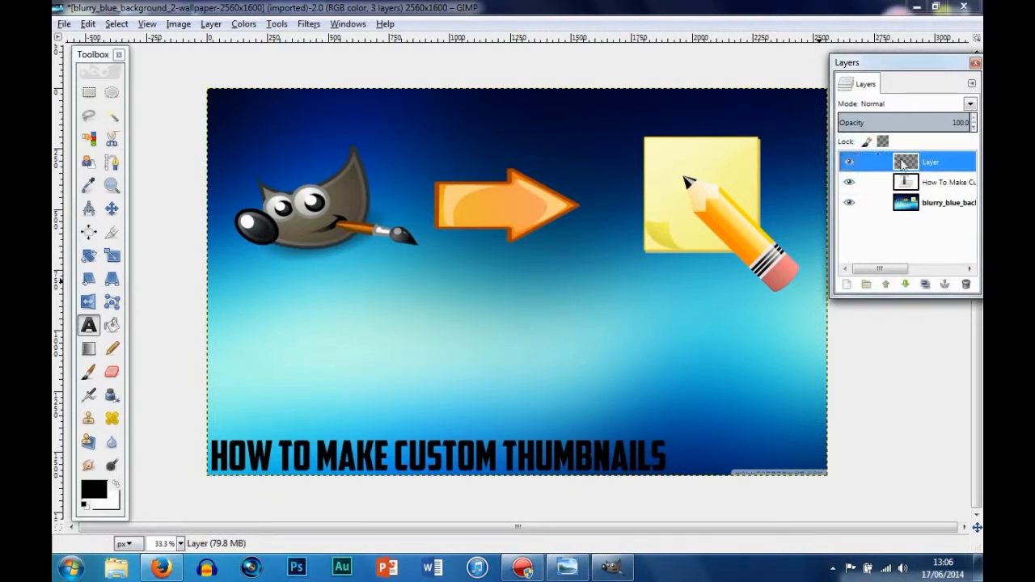
click(848, 181)
click(849, 181)
click(847, 203)
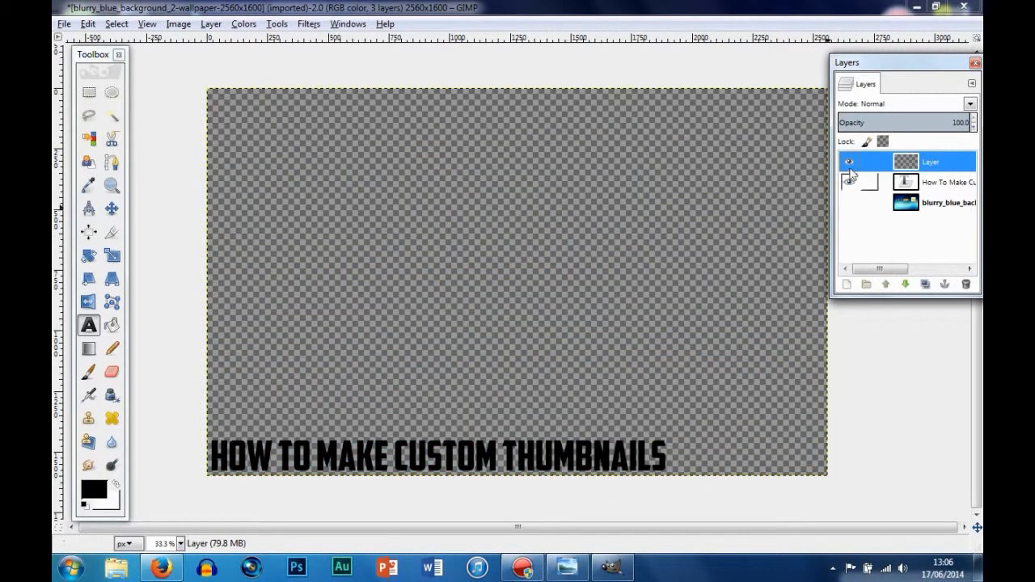
click(849, 203)
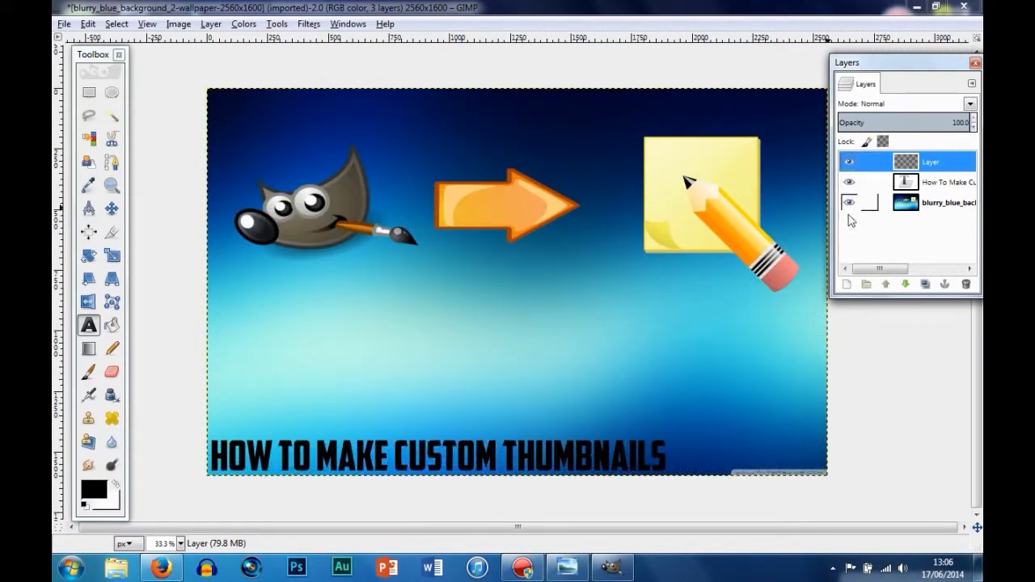
click(850, 204)
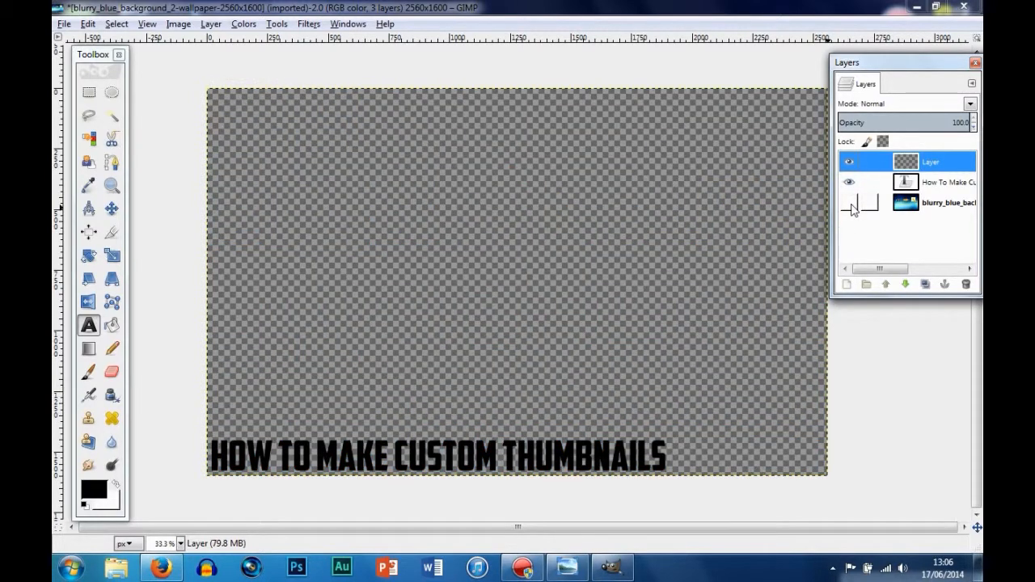
click(849, 204)
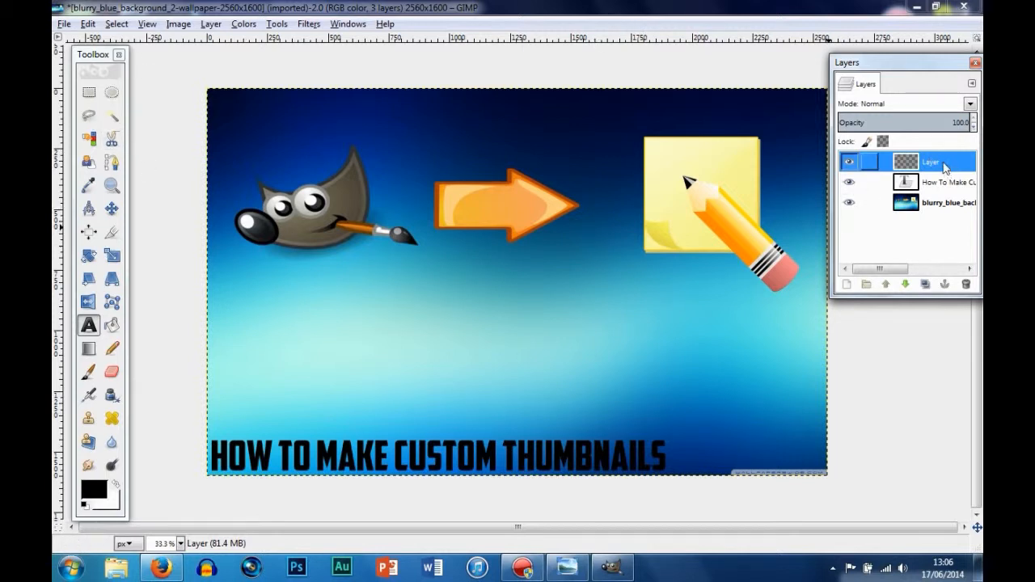
- Select the title letters from their path and grow the selection by 7 px
click(116, 23)
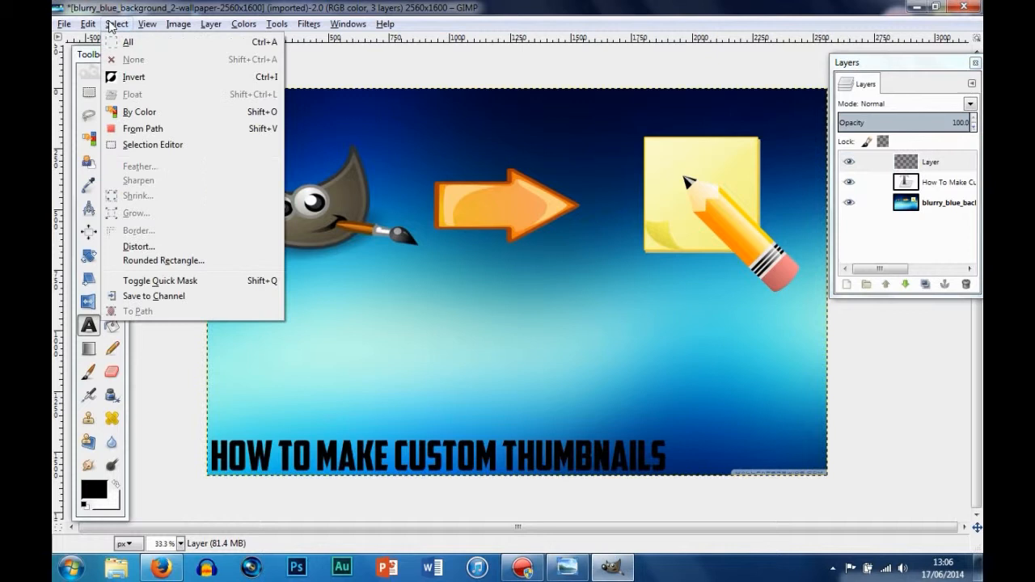
click(149, 129)
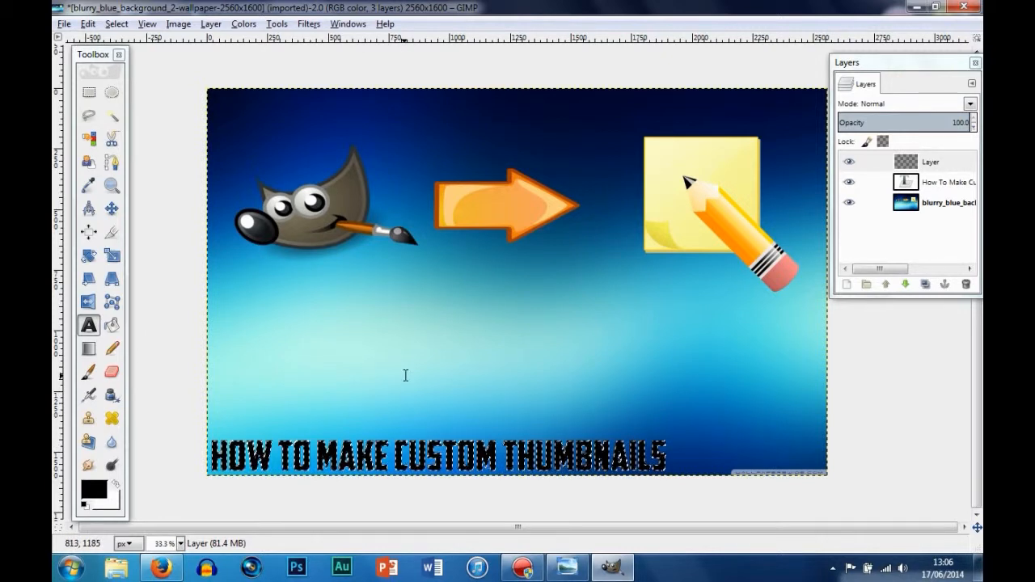
click(118, 26)
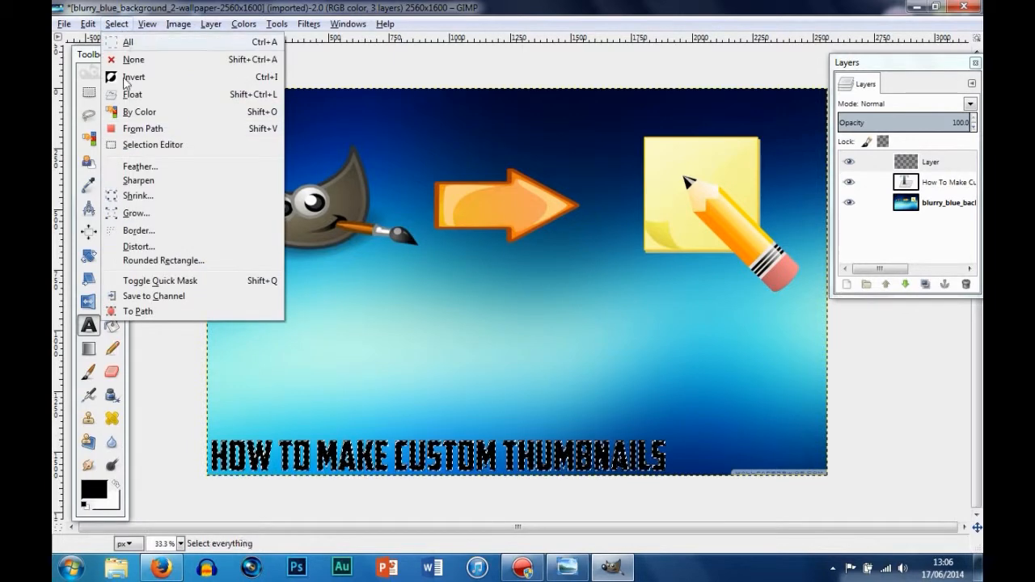
click(137, 212)
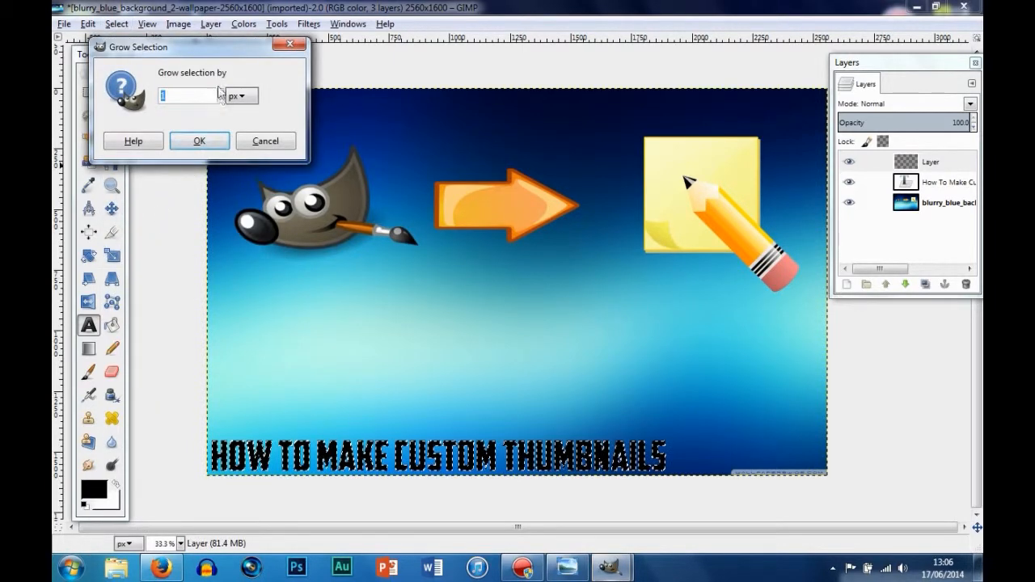
click(220, 93)
click(220, 99)
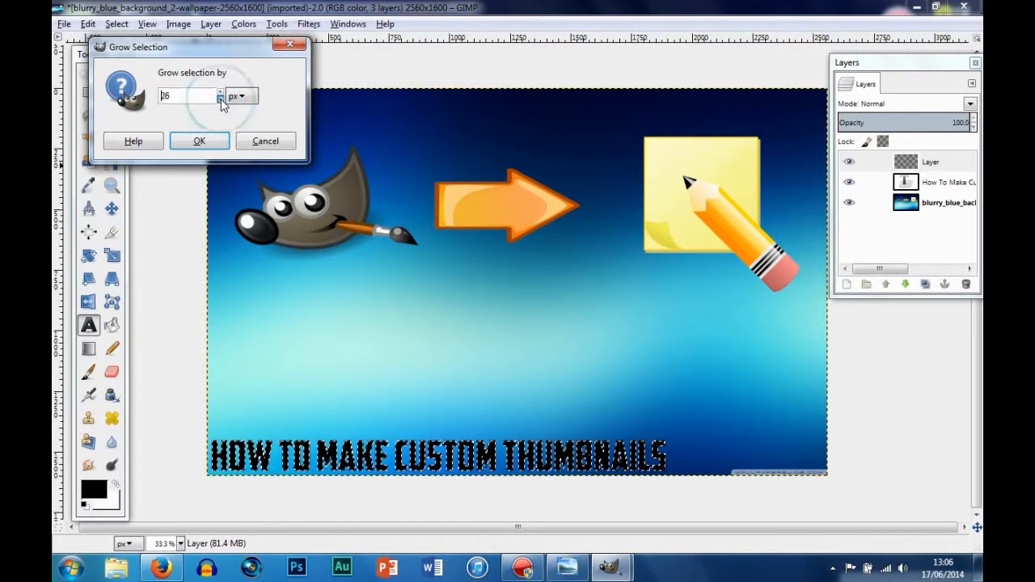
click(220, 90)
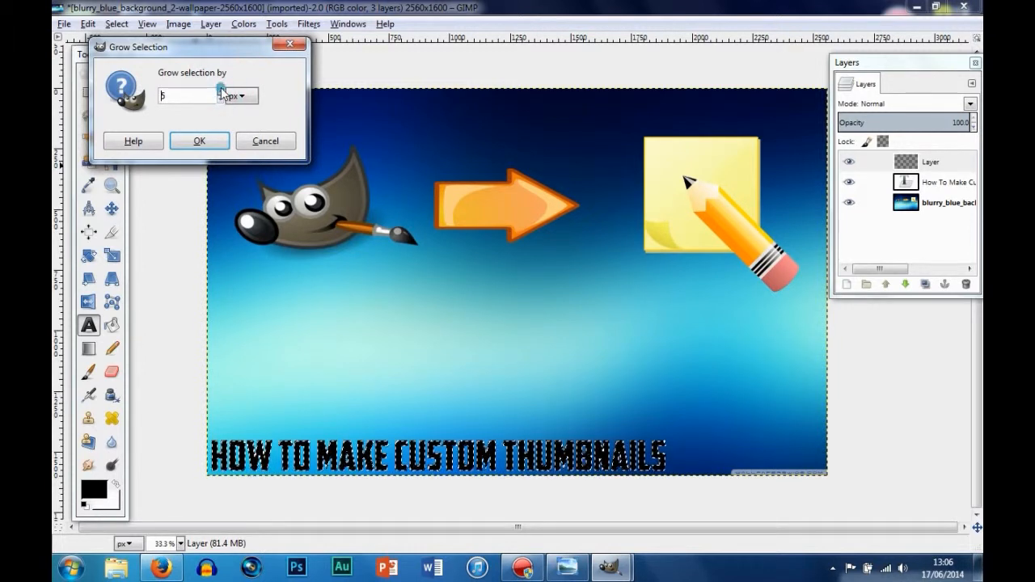
drag(180, 51, 175, 67)
double_click(148, 112)
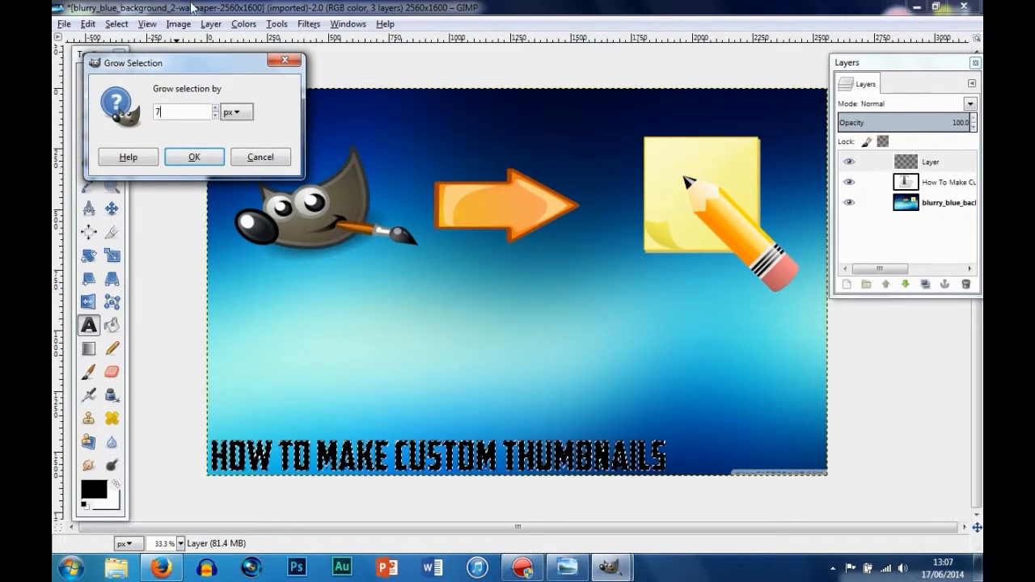
click(194, 157)
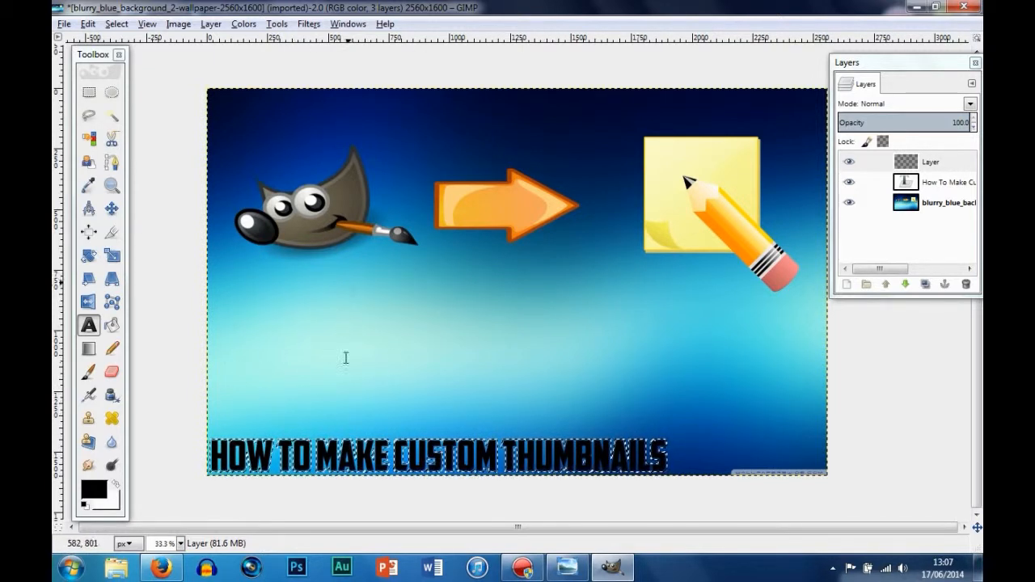
- Merge the empty layer down into the title text layer, then hide and reshow the merged layer to check it
click(210, 23)
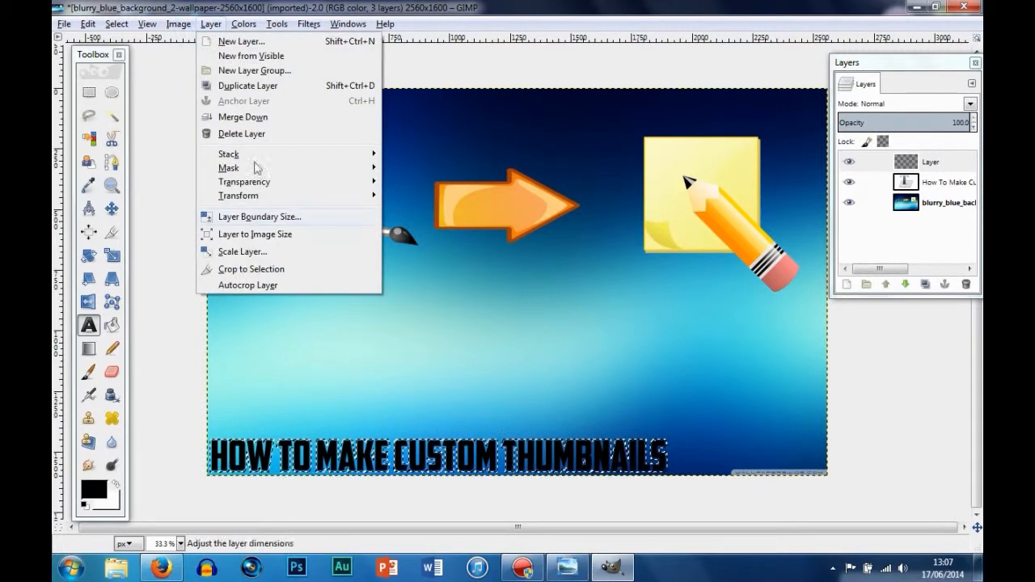
click(245, 119)
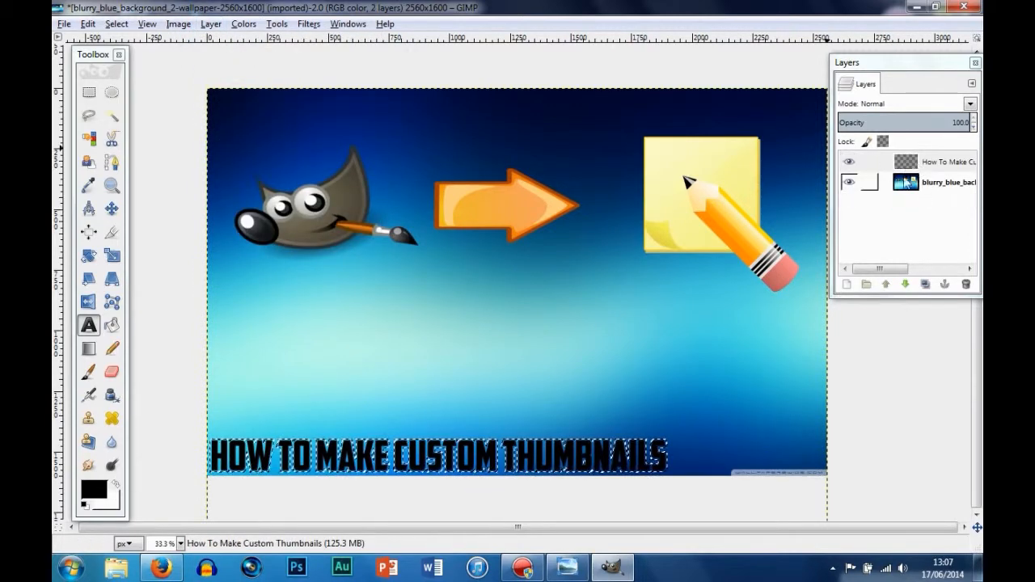
click(869, 164)
click(854, 162)
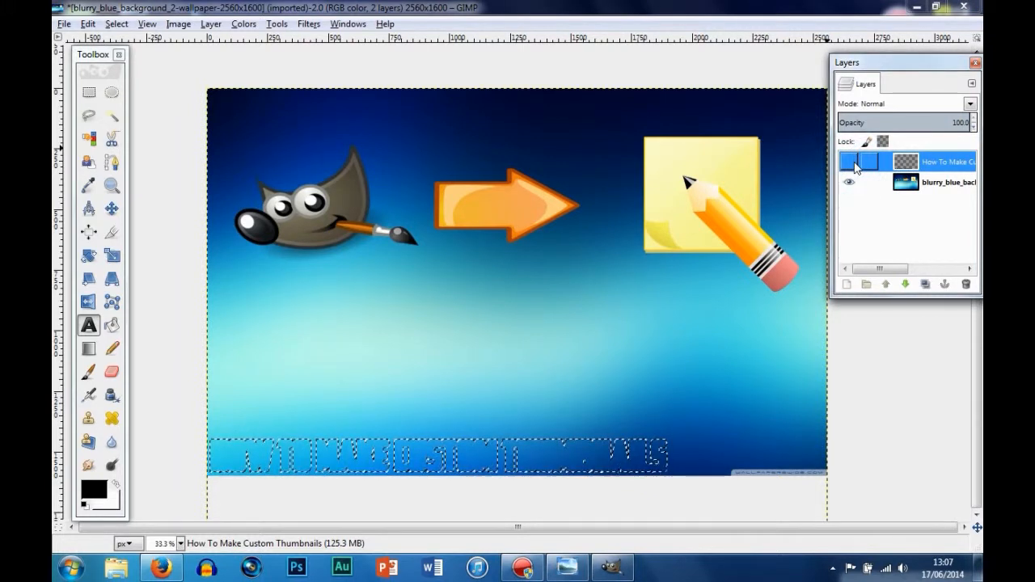
click(855, 164)
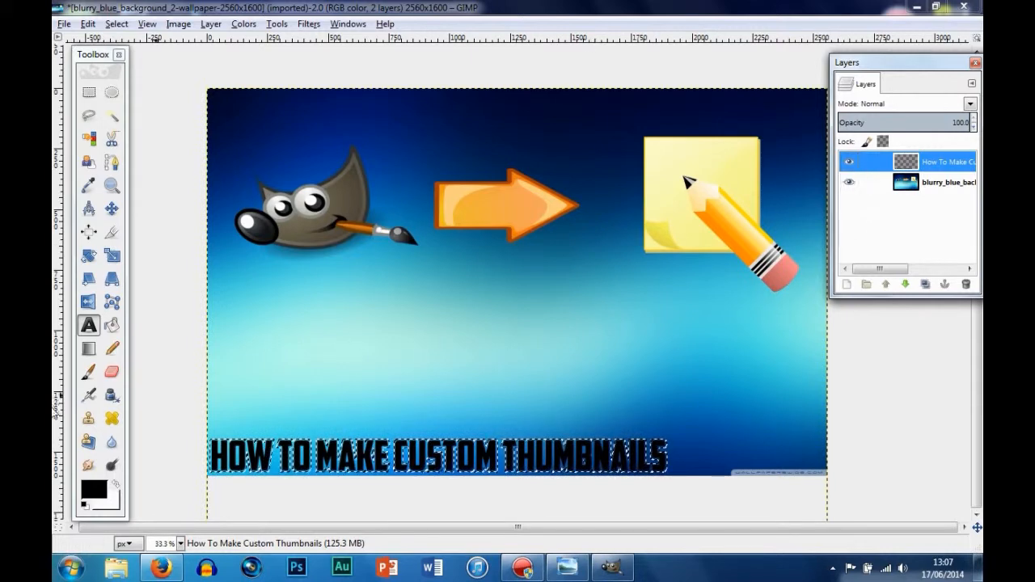
- Set the foreground colour to white (ffffff)
click(93, 489)
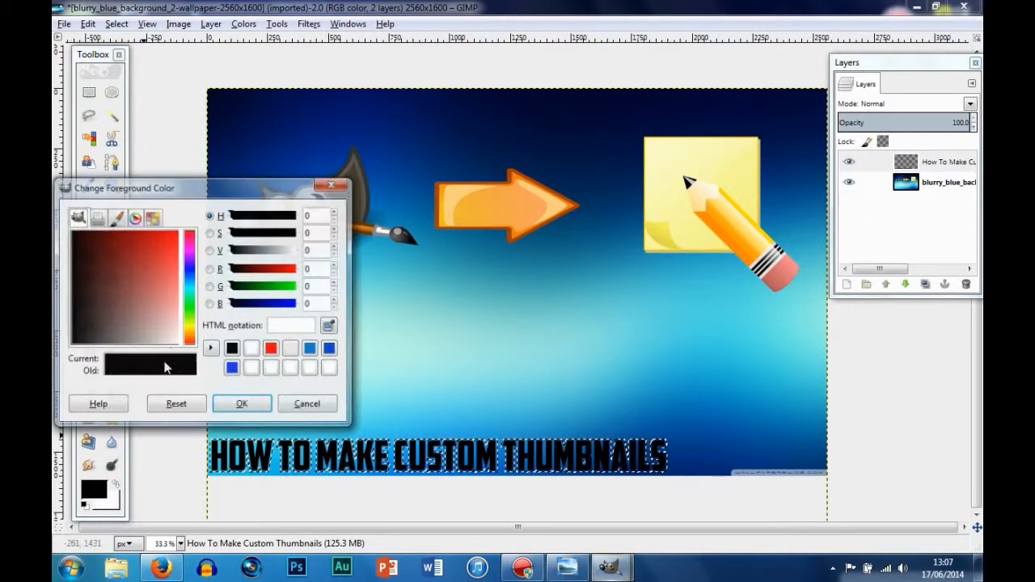
drag(134, 283, 203, 368)
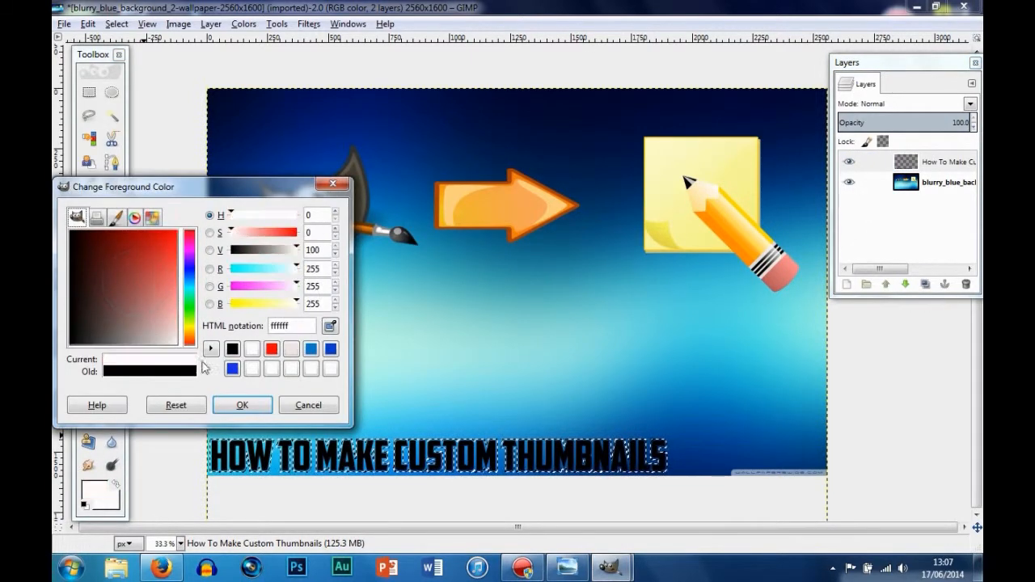
click(261, 412)
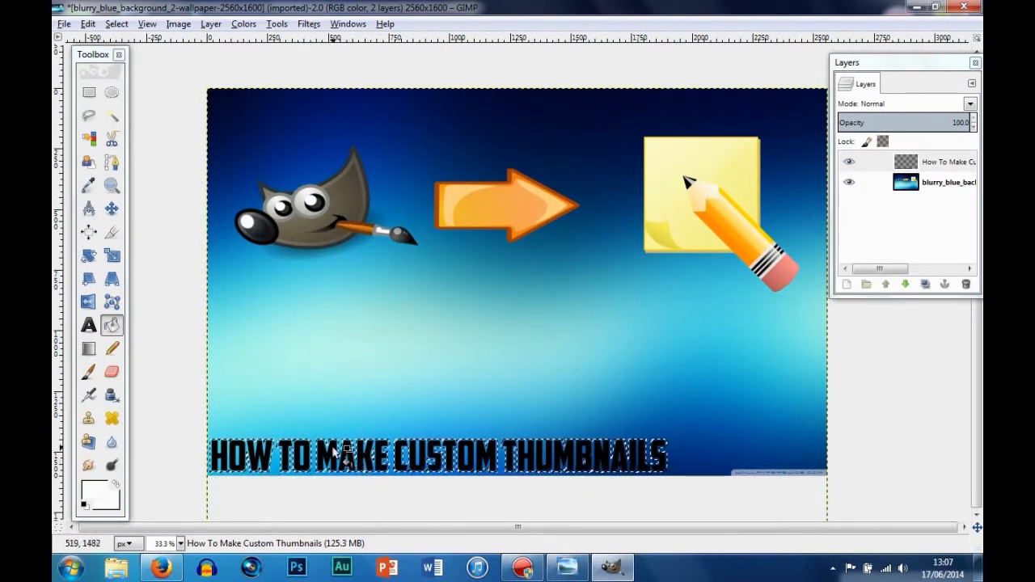
- Bucket-fill the selected outline around the title with white, including the holes of the O and A letters in "How To Make Custom"
scroll(327, 465, up, 1)
scroll(328, 466, up, 1)
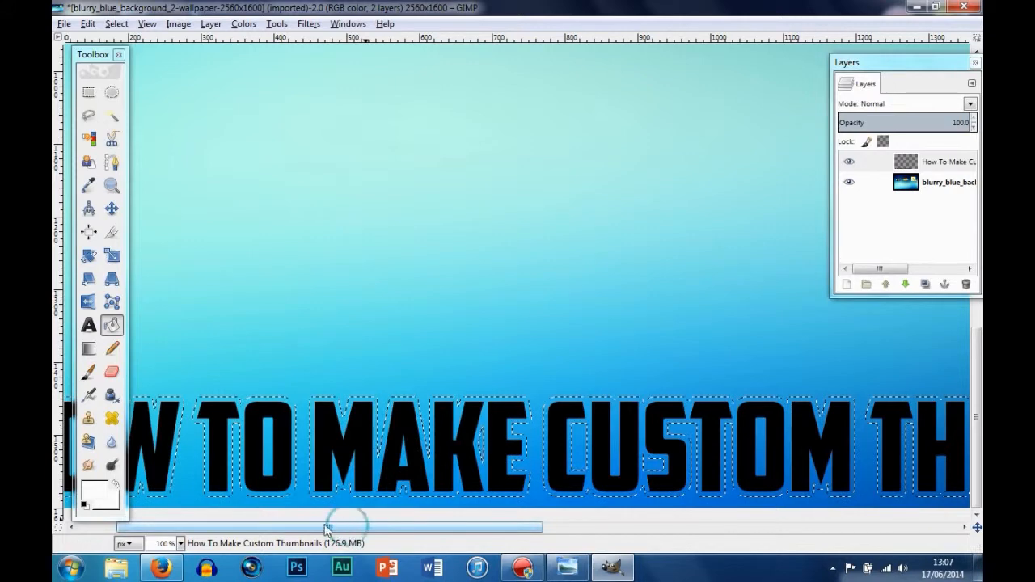
drag(328, 528, 279, 518)
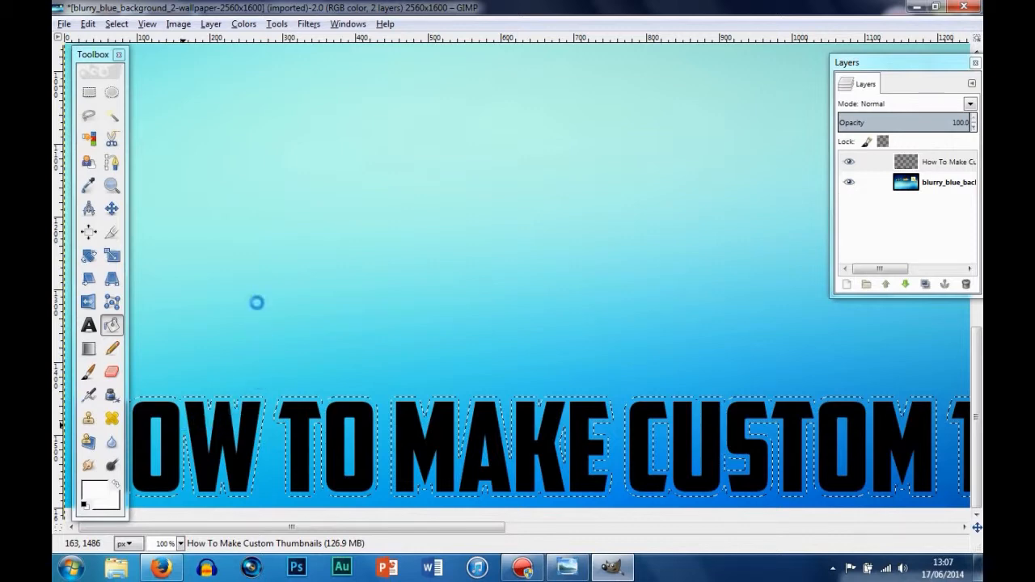
click(358, 456)
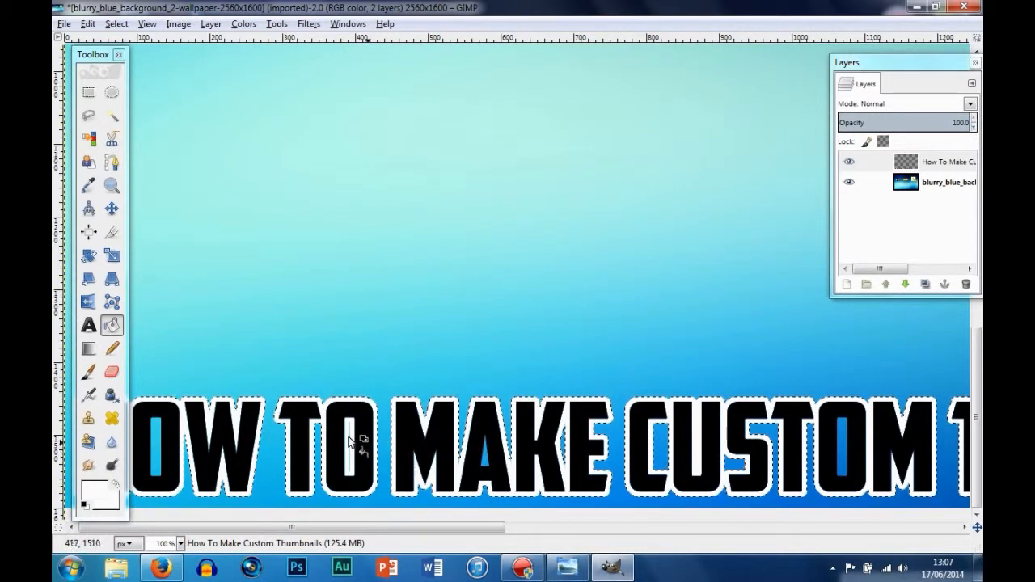
click(485, 460)
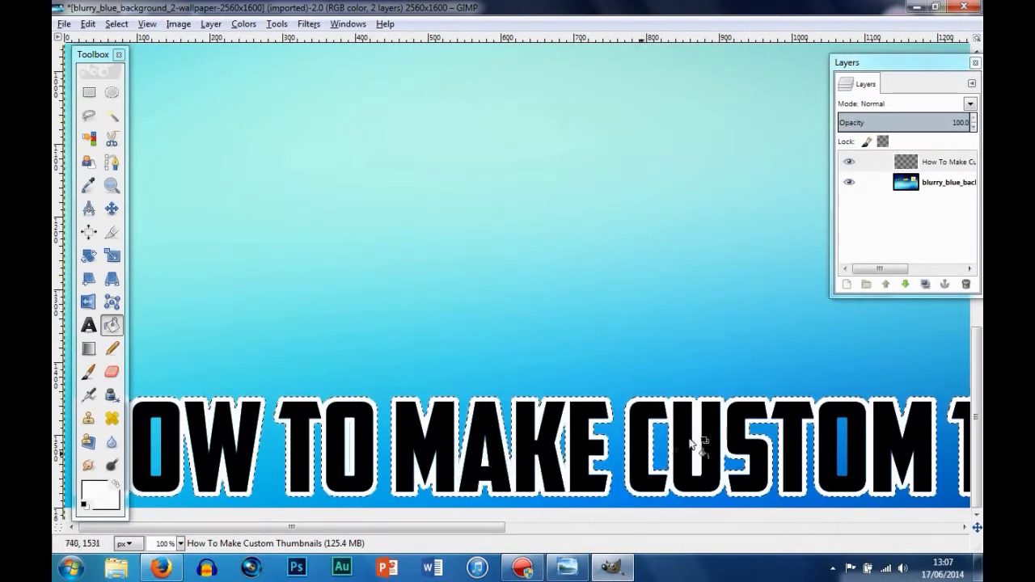
click(845, 445)
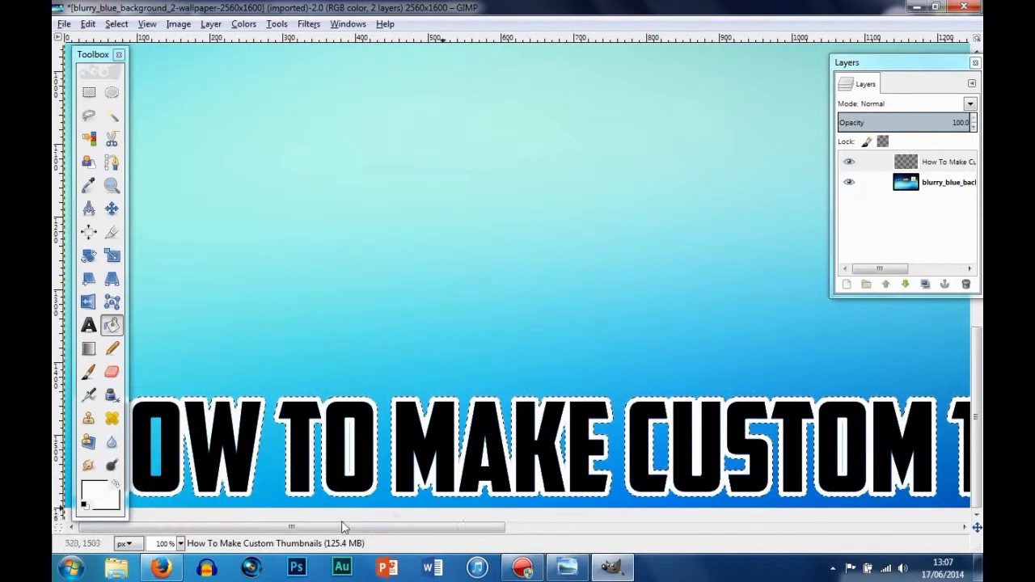
click(159, 457)
click(90, 54)
drag(155, 74, 82, 51)
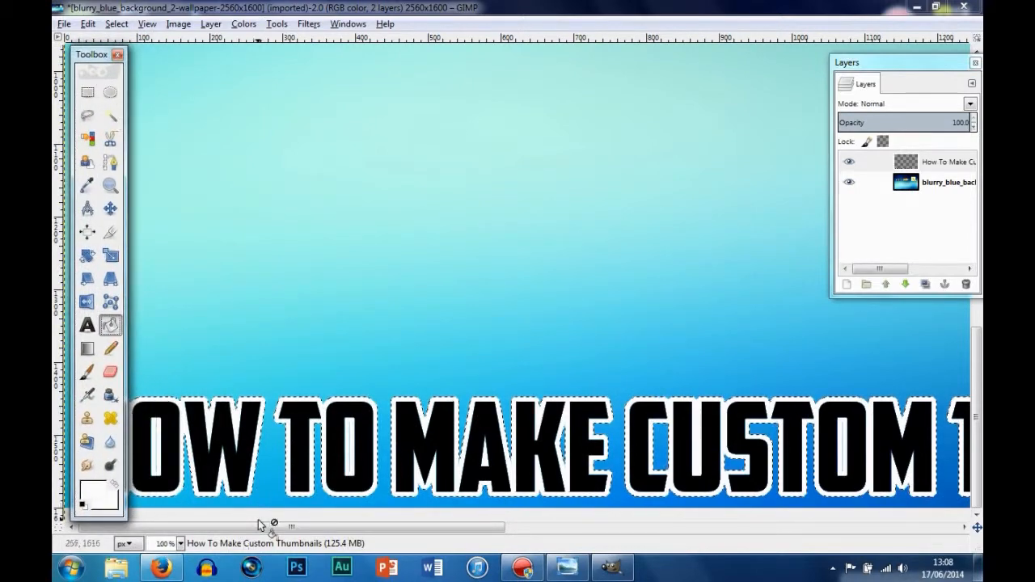
- Fill the holes of the B and A in "Thumbnails" with white and check the whole title
drag(267, 526, 617, 531)
click(553, 426)
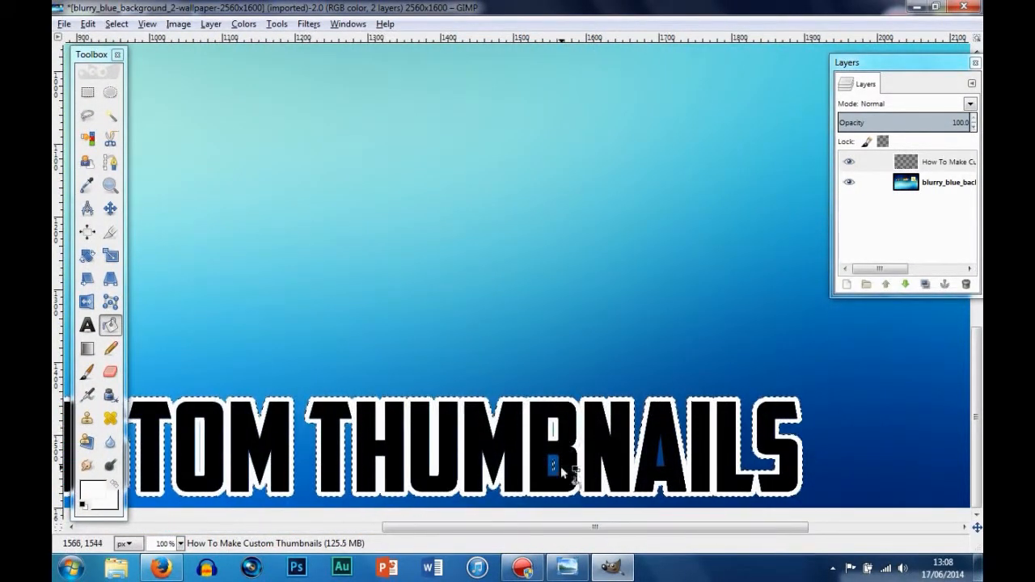
click(554, 468)
click(656, 457)
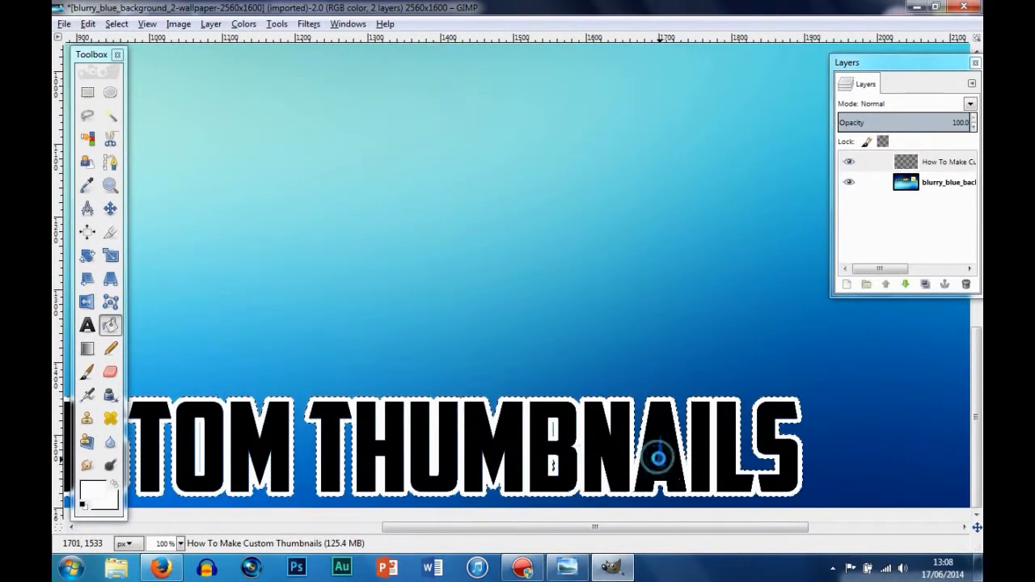
drag(653, 533, 298, 533)
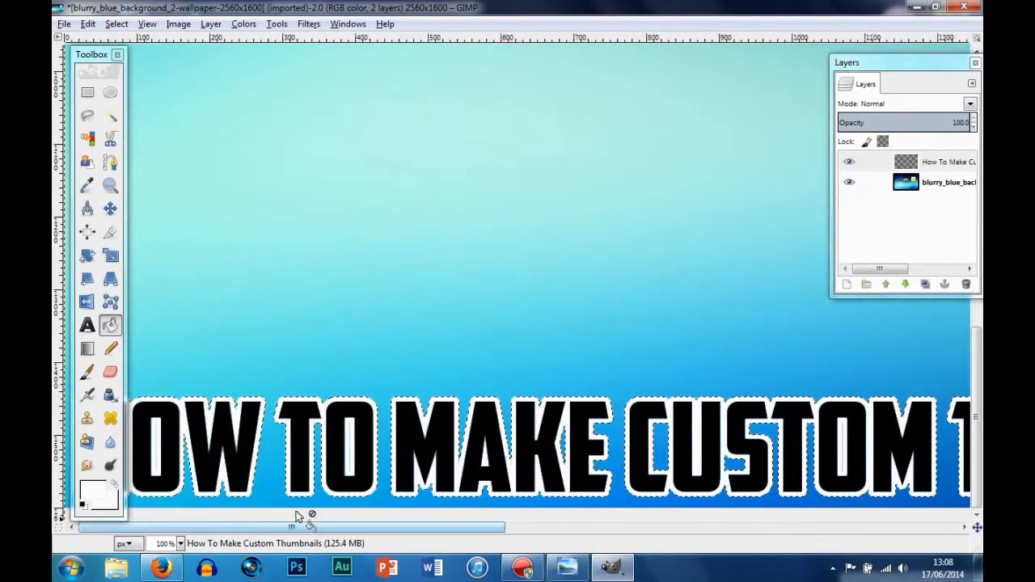
scroll(420, 321, down, 3)
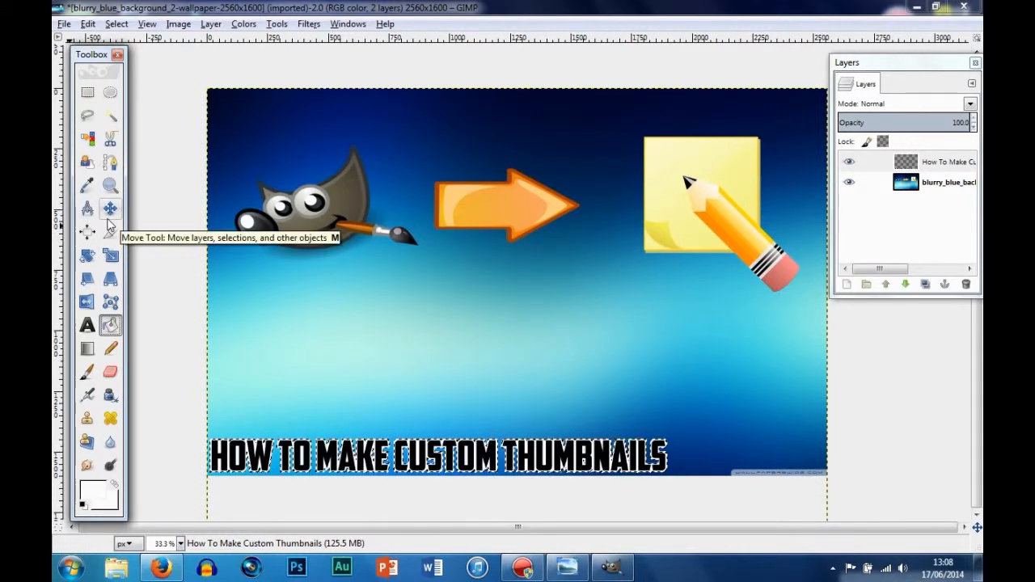
- Browse the Pictures folders for the logo and open My Logo.png from Channel Art Pictures
click(63, 24)
click(89, 77)
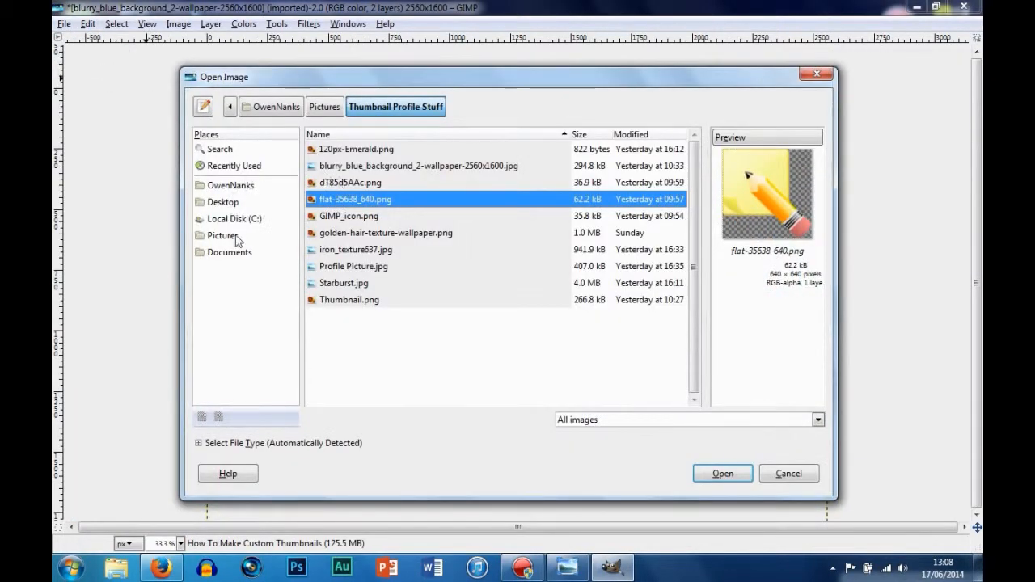
click(238, 236)
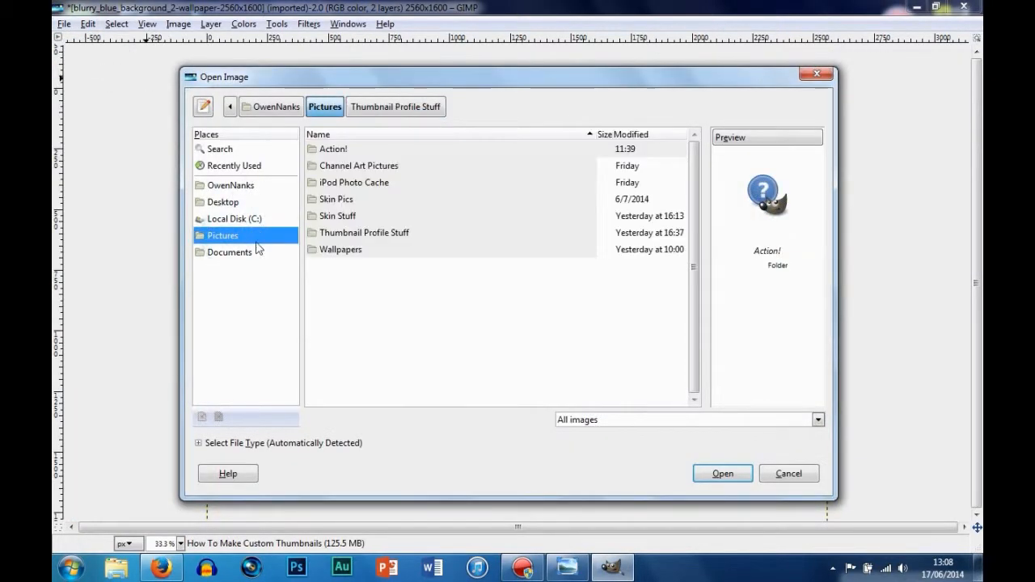
double_click(366, 232)
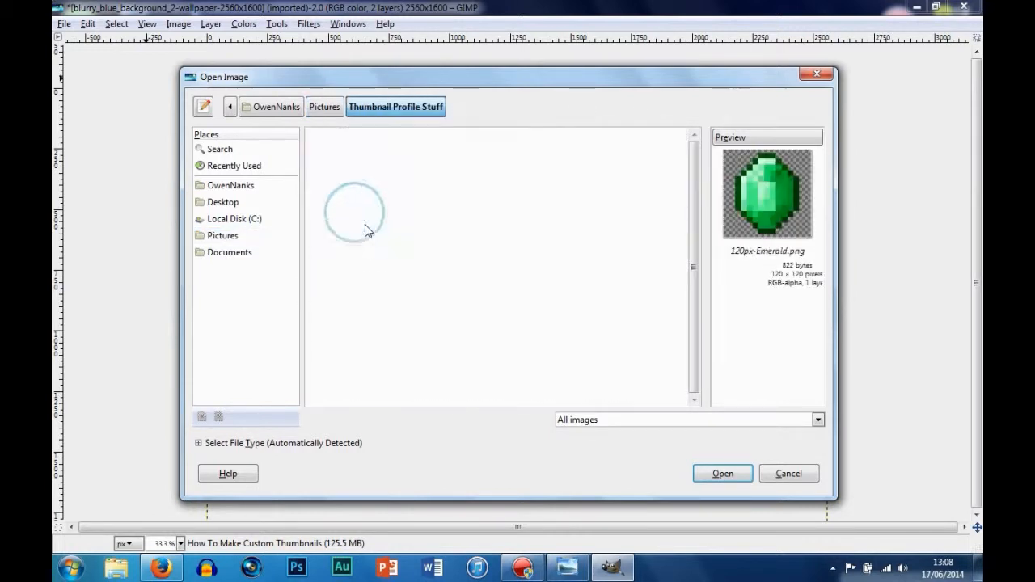
click(356, 301)
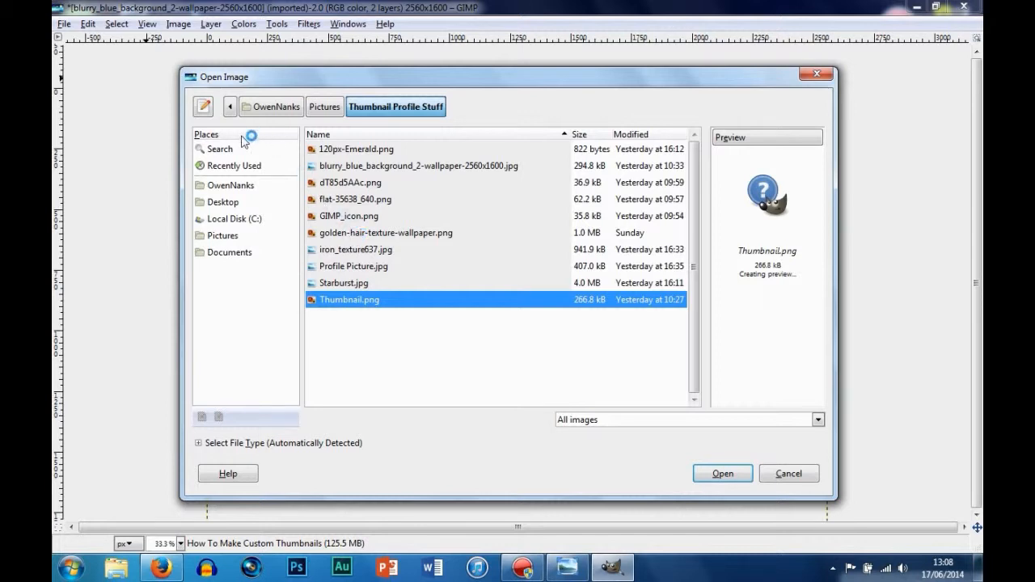
click(226, 236)
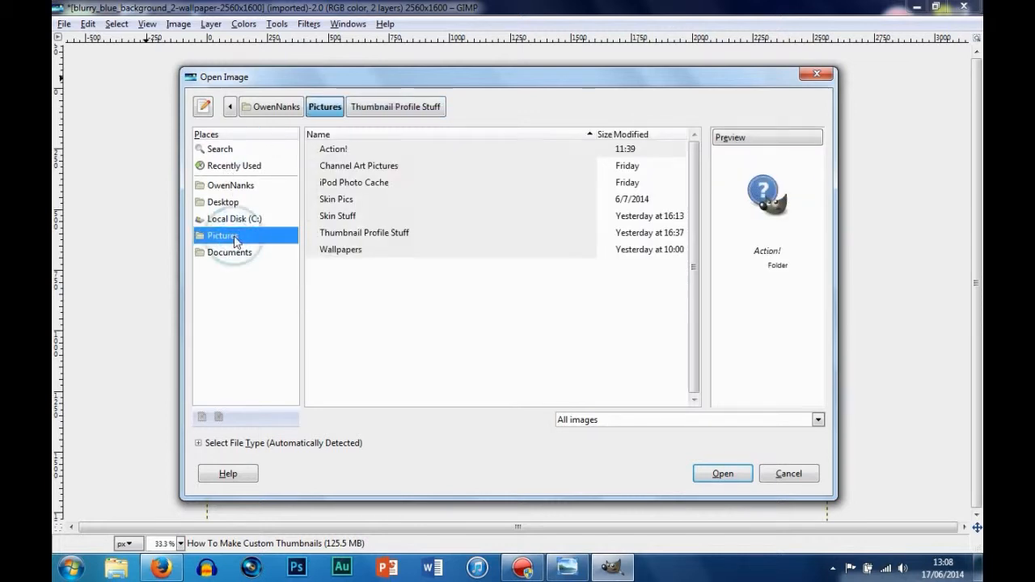
double_click(340, 250)
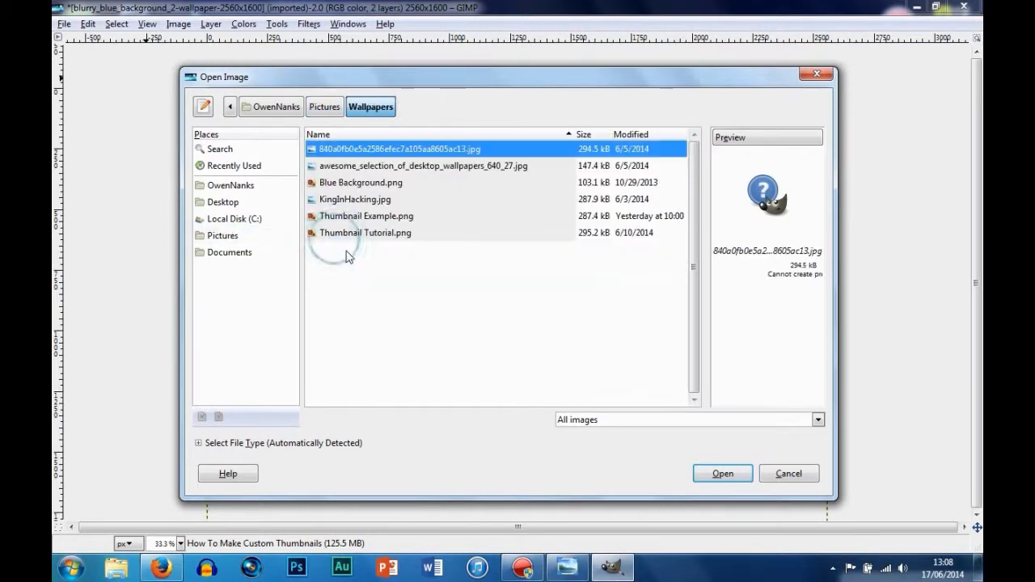
click(243, 251)
click(226, 236)
double_click(357, 167)
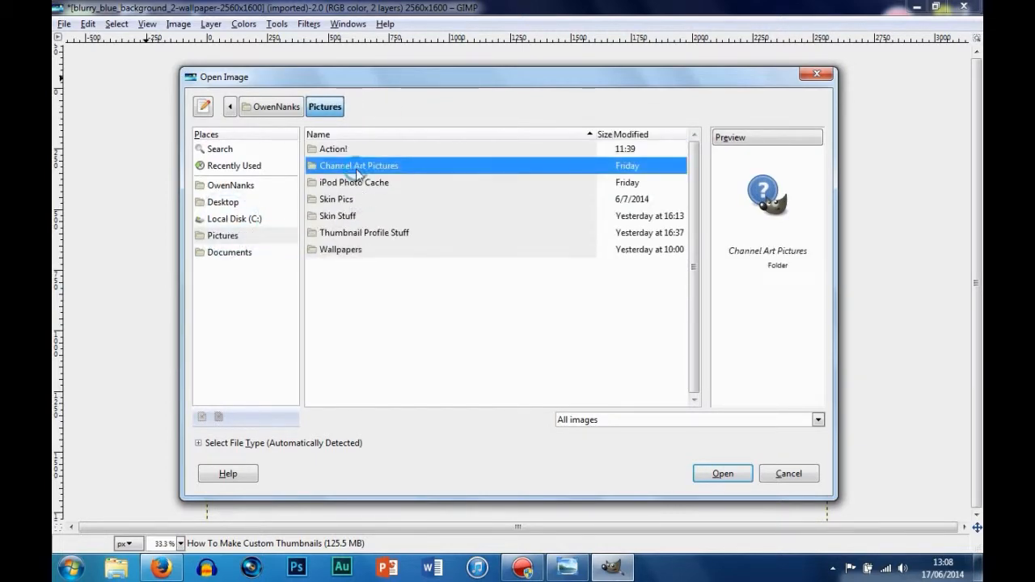
click(358, 165)
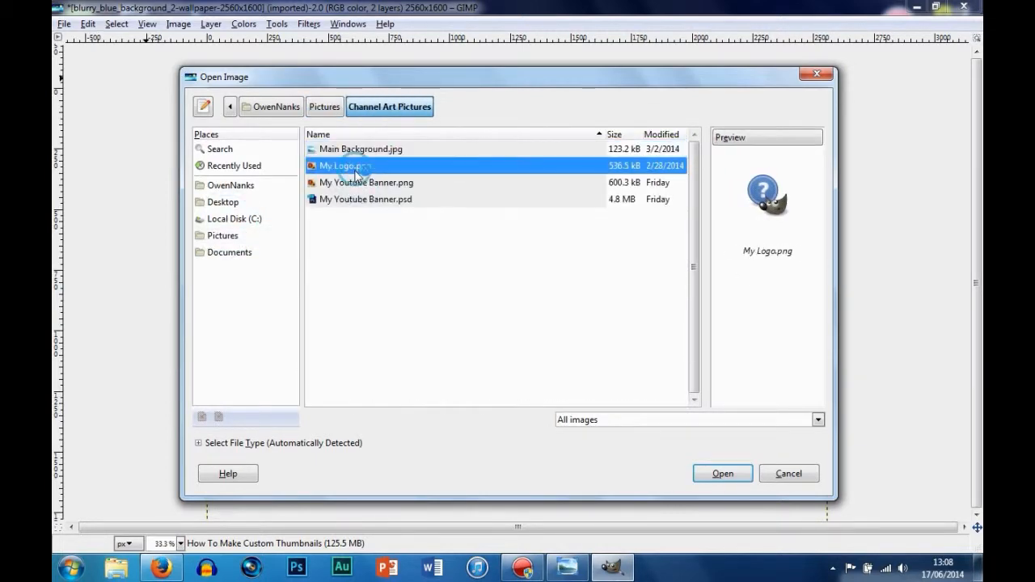
click(718, 472)
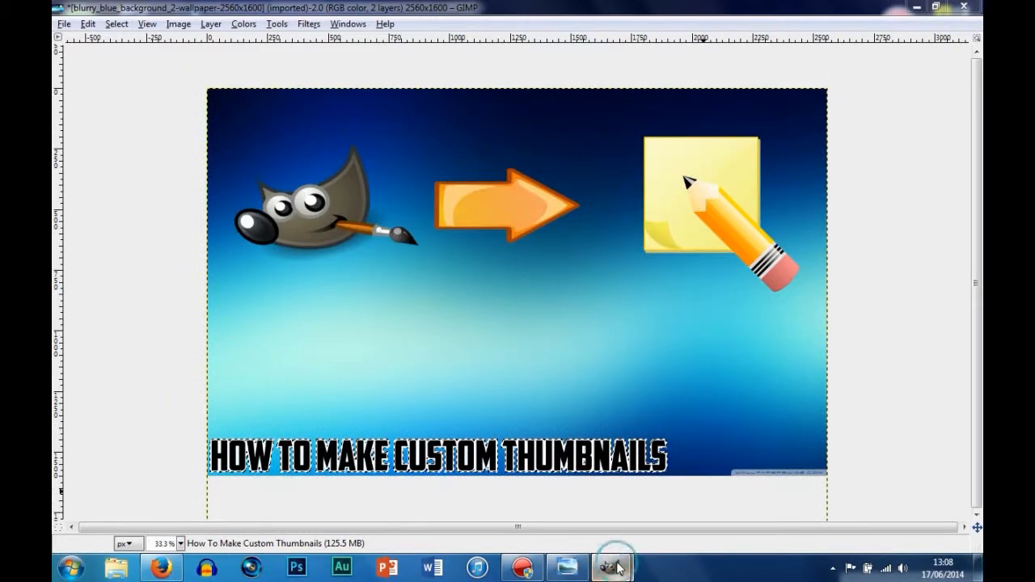
- Cut the logo out of the My Logo image, then close that image and discard its changes
mouse_move(612, 568)
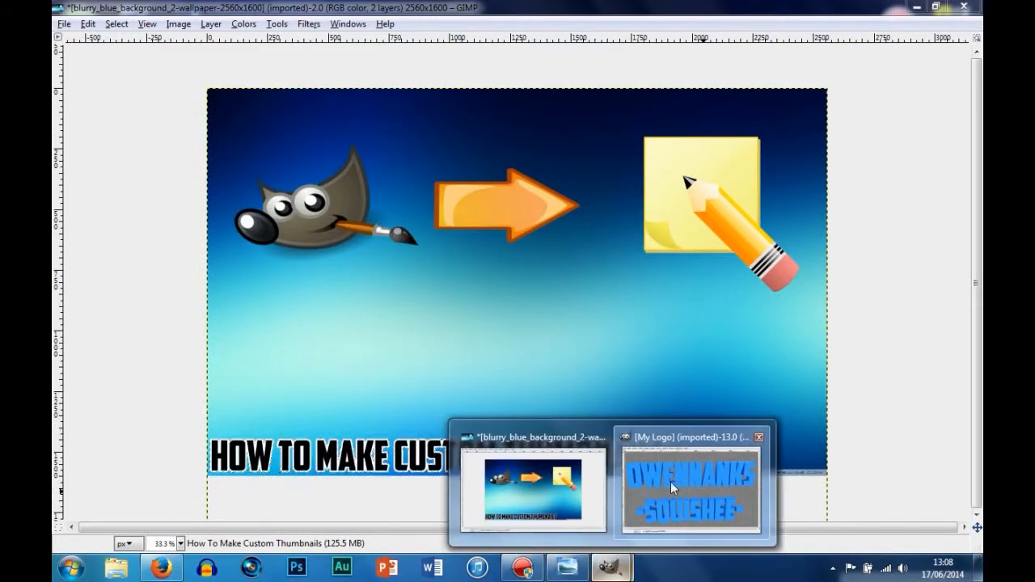
click(670, 482)
click(185, 102)
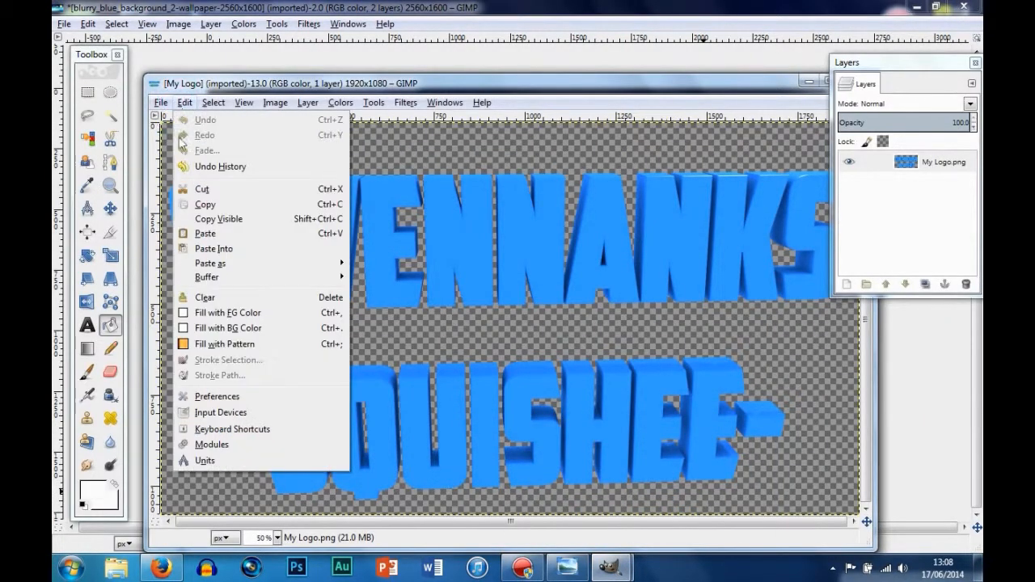
click(208, 188)
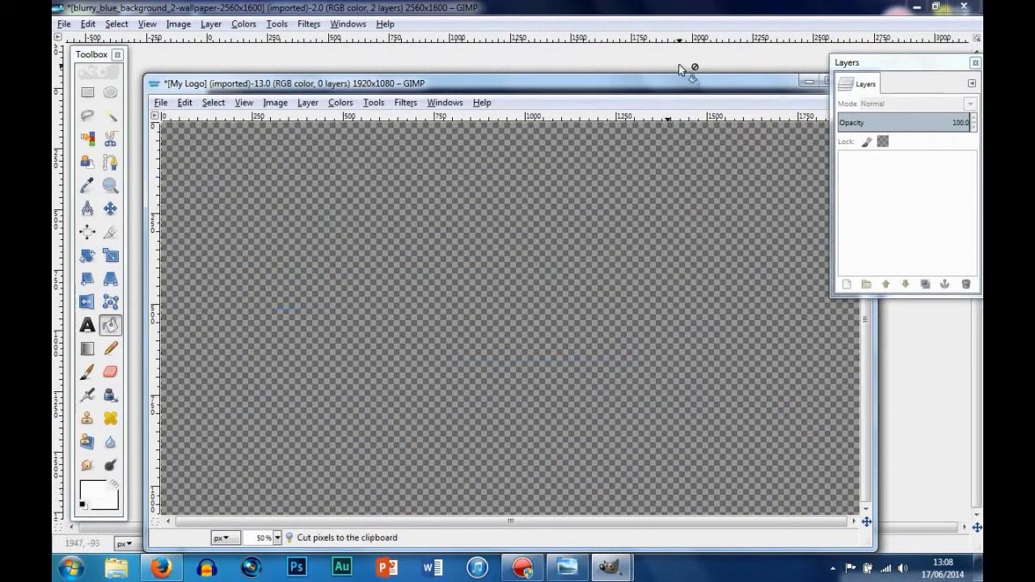
drag(631, 91, 571, 84)
click(796, 76)
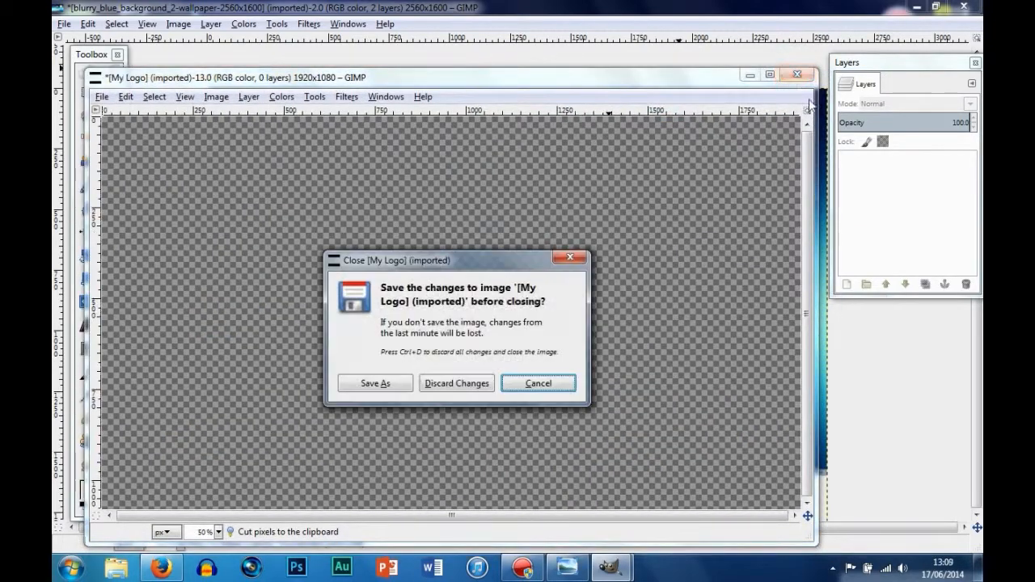
click(455, 382)
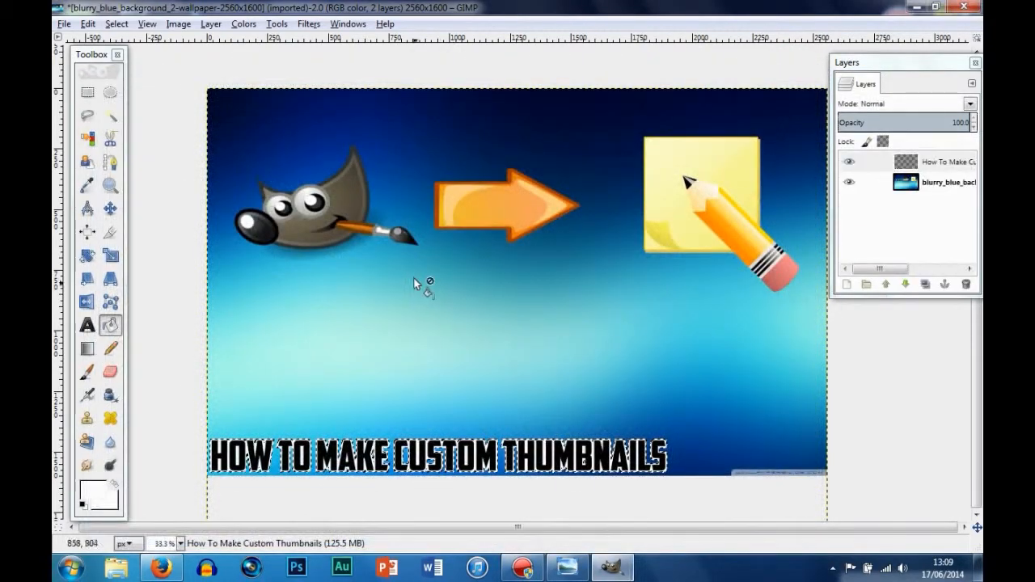
- Paste the logo into the thumbnail image and move it up clear of the title text
right_click(430, 341)
mouse_move(457, 372)
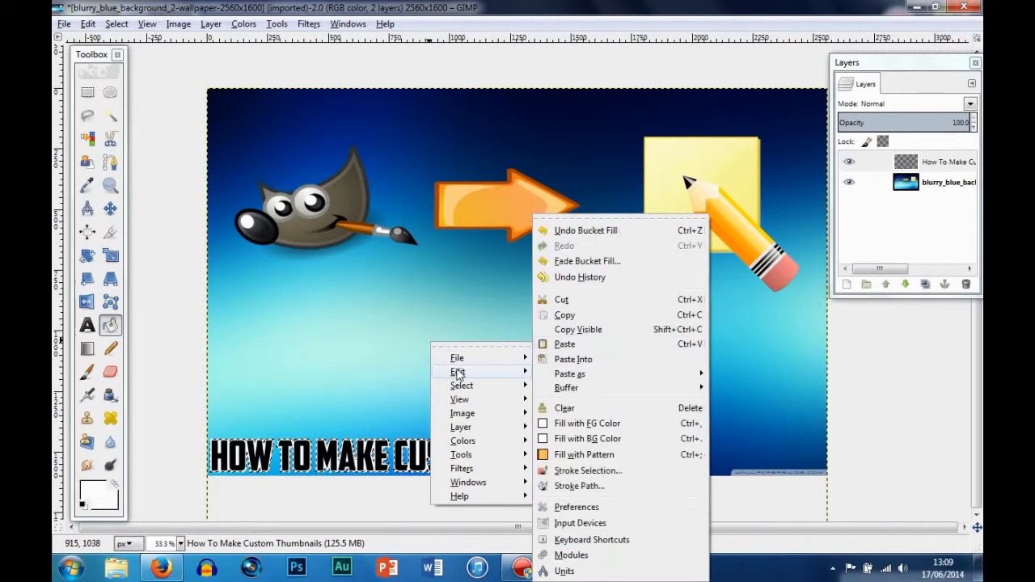
click(569, 341)
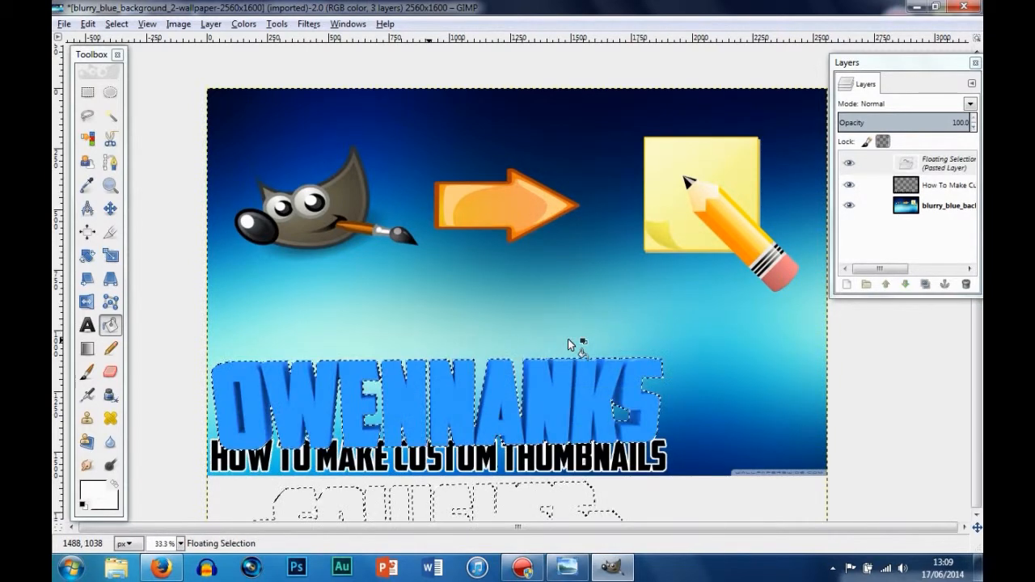
click(110, 208)
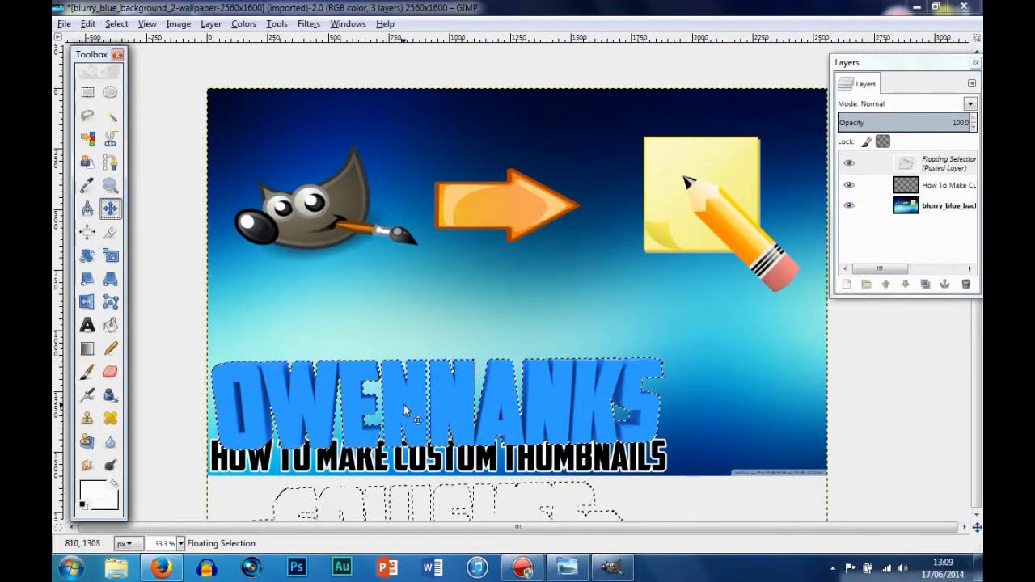
drag(408, 424, 475, 216)
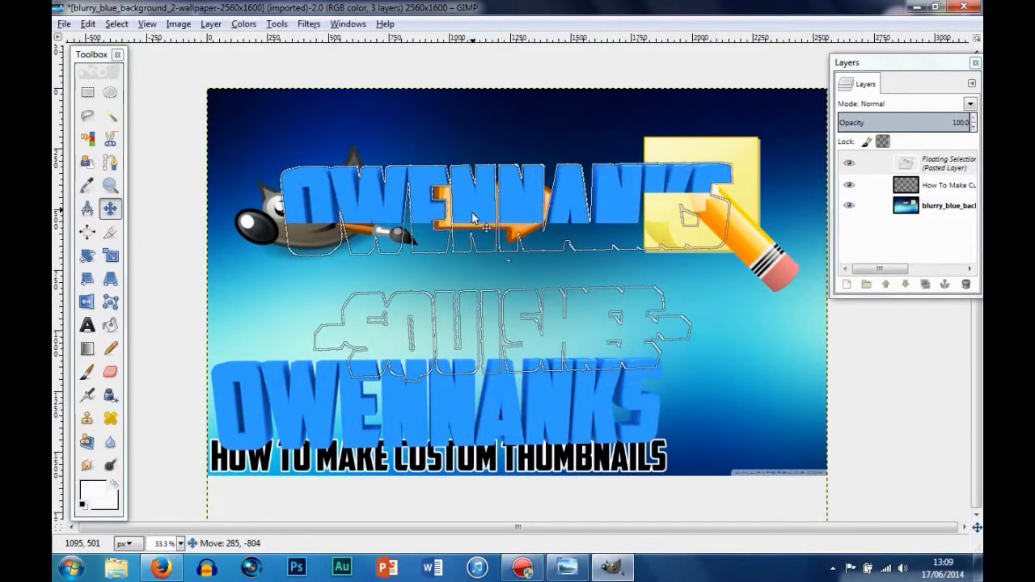
- Scale the pasted logo to 1362 × 666 px and centre it between the pictures and the title
click(110, 256)
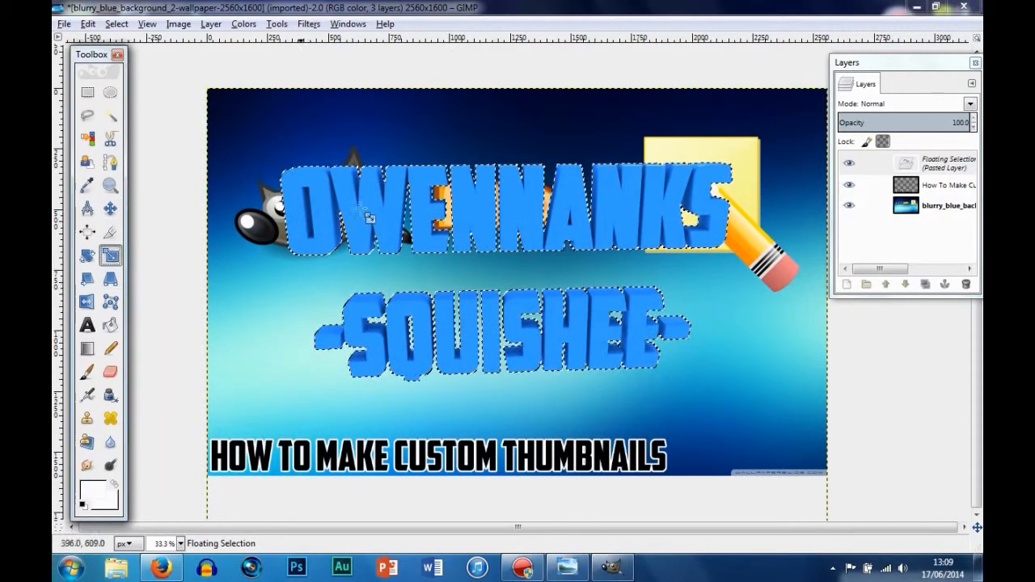
click(647, 323)
drag(647, 323, 516, 327)
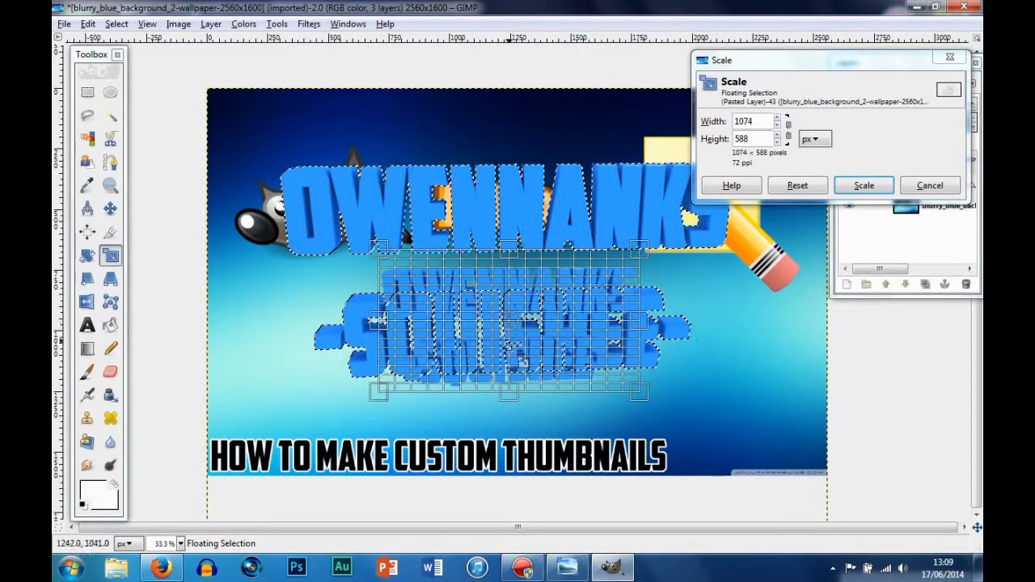
mouse_move(645, 392)
mouse_down()
mouse_move(657, 397)
mouse_move(640, 397)
mouse_up()
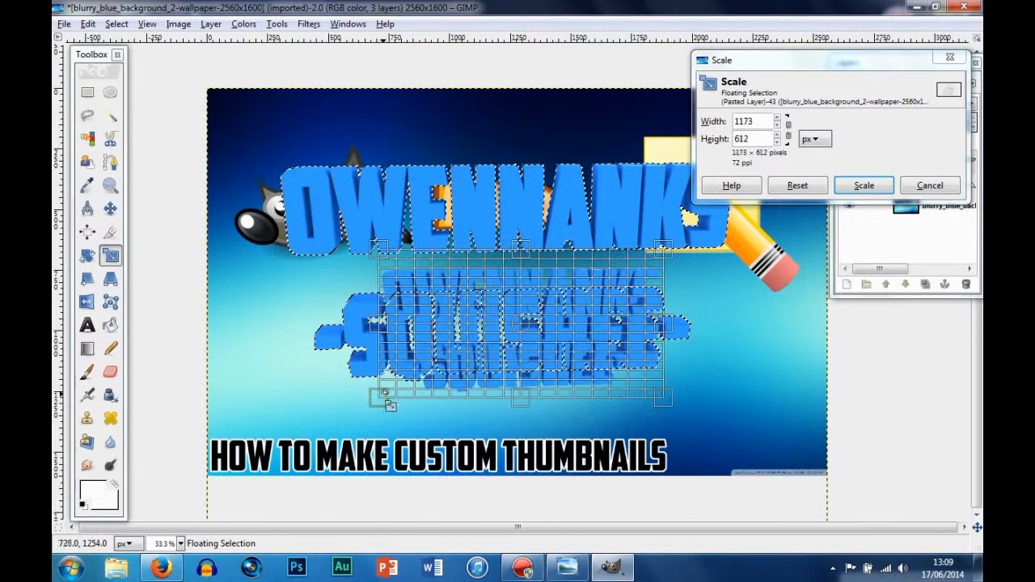
drag(378, 397, 333, 408)
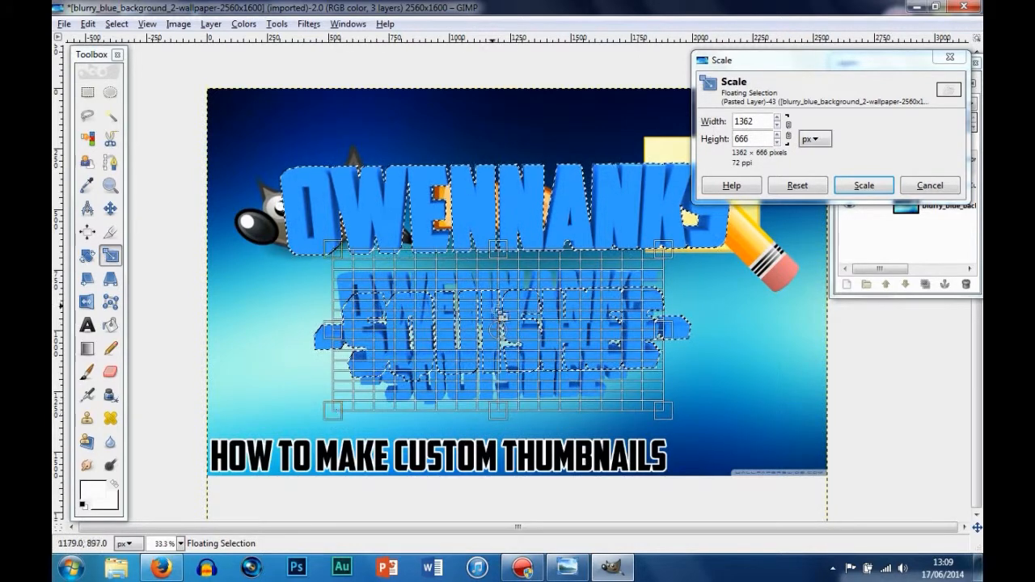
drag(500, 332, 507, 330)
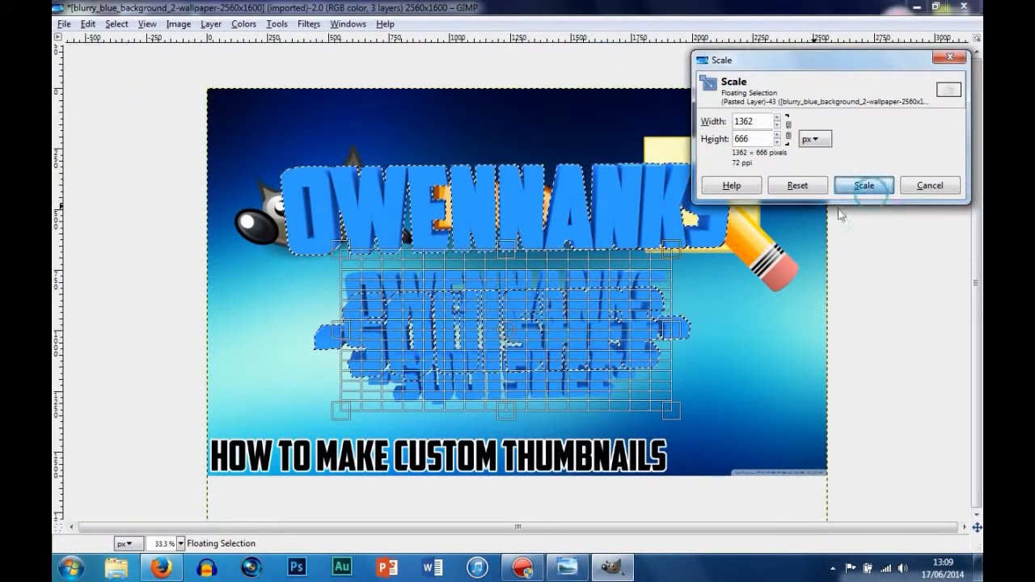
click(861, 186)
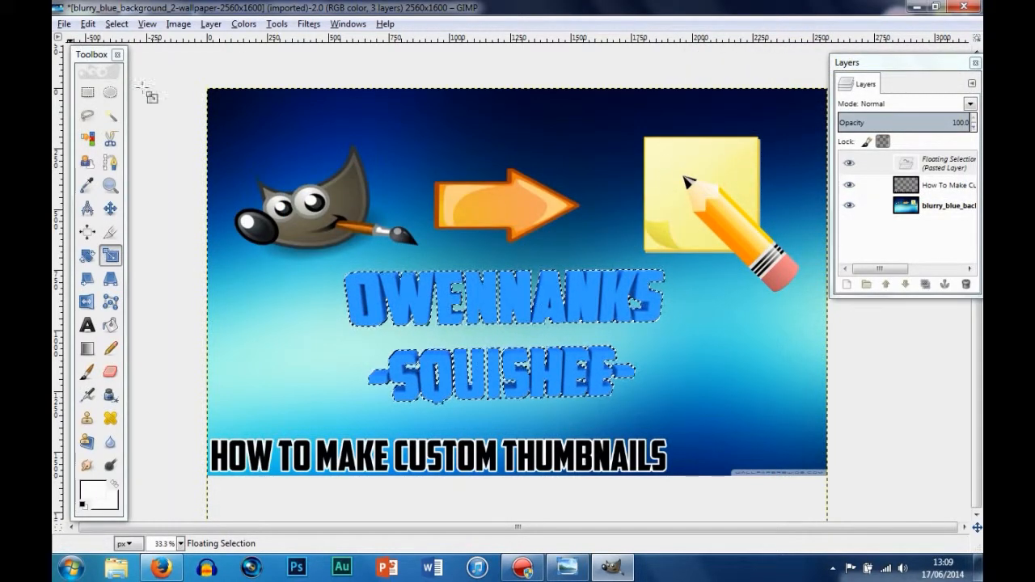
- Close the layers window and activate the Move tool, shifting the toolbox slightly off the artwork
click(975, 62)
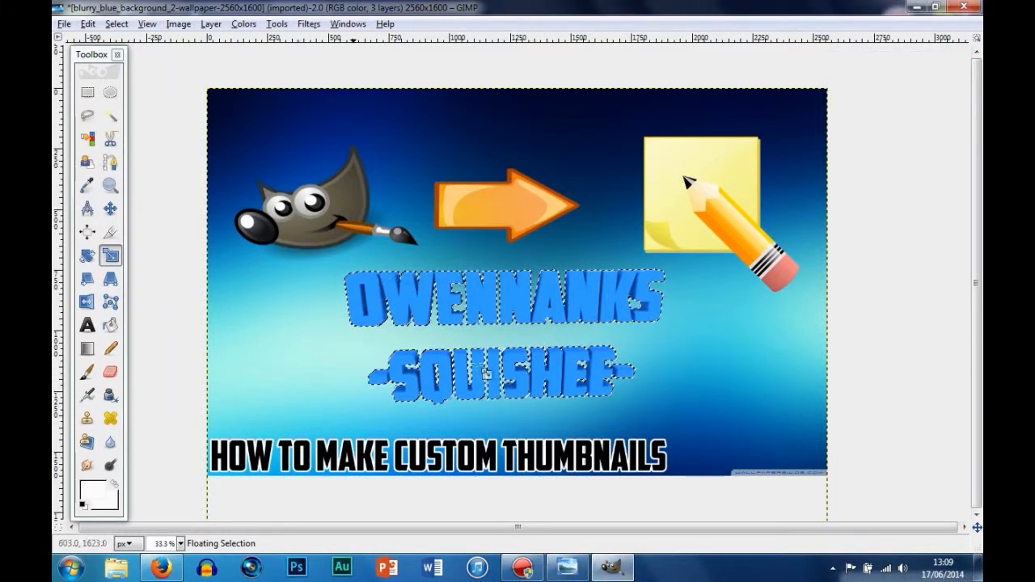
click(212, 24)
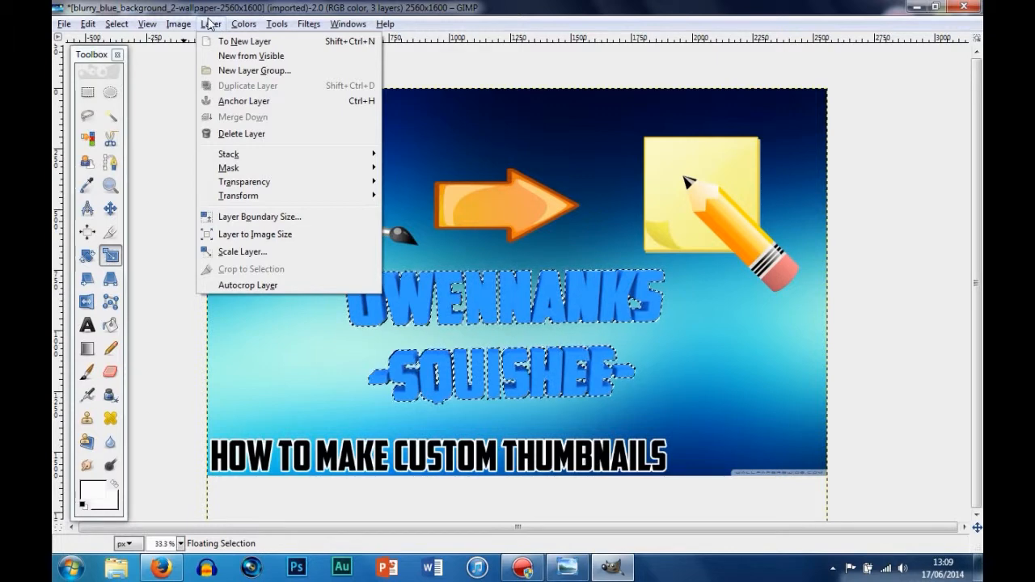
click(209, 23)
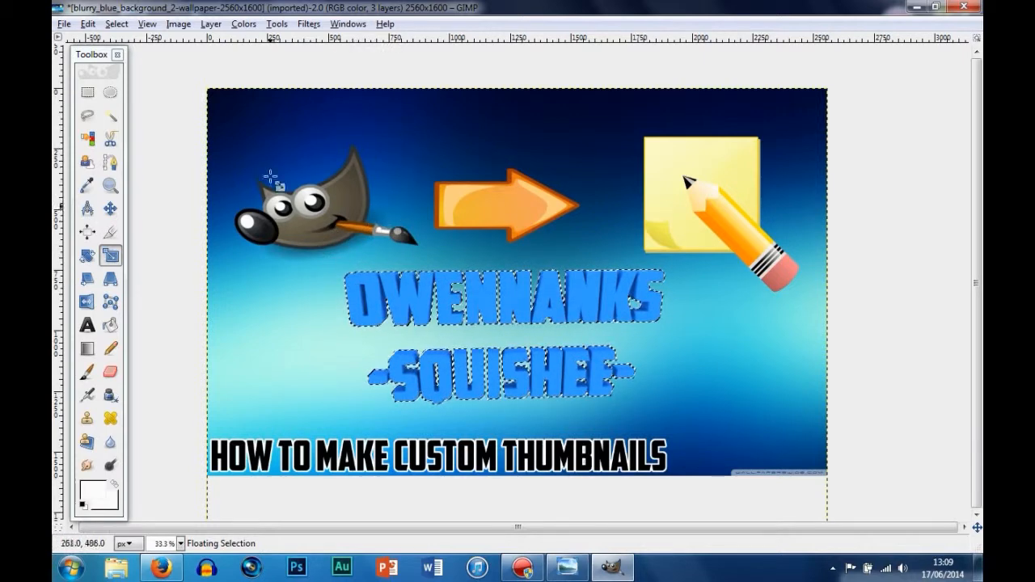
click(110, 209)
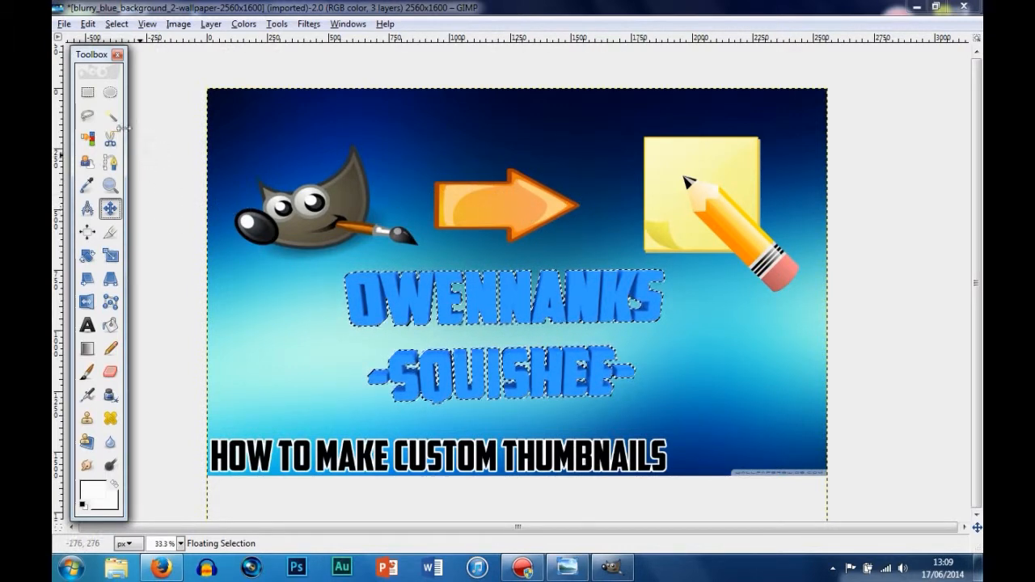
drag(87, 61, 81, 60)
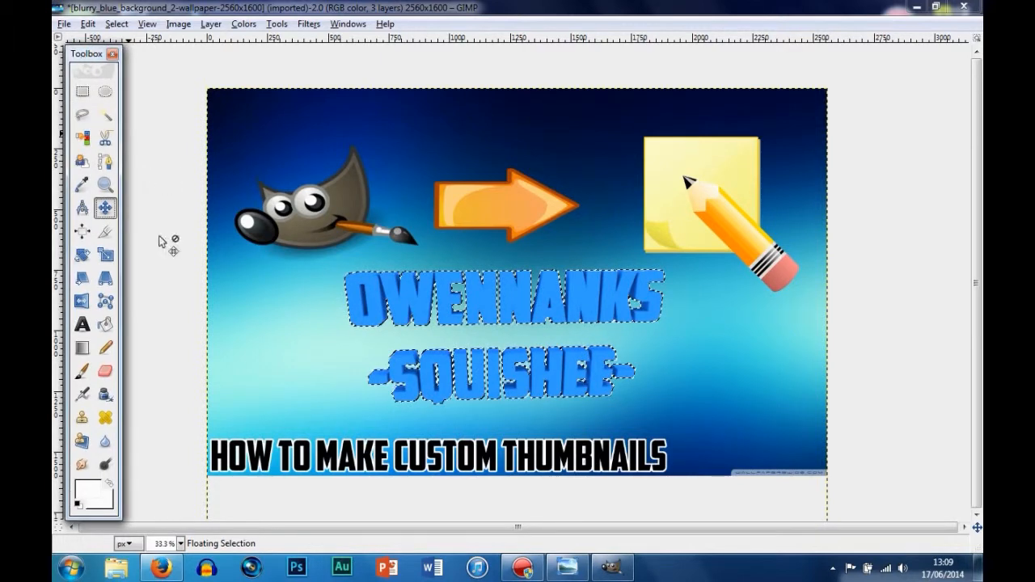
click(64, 23)
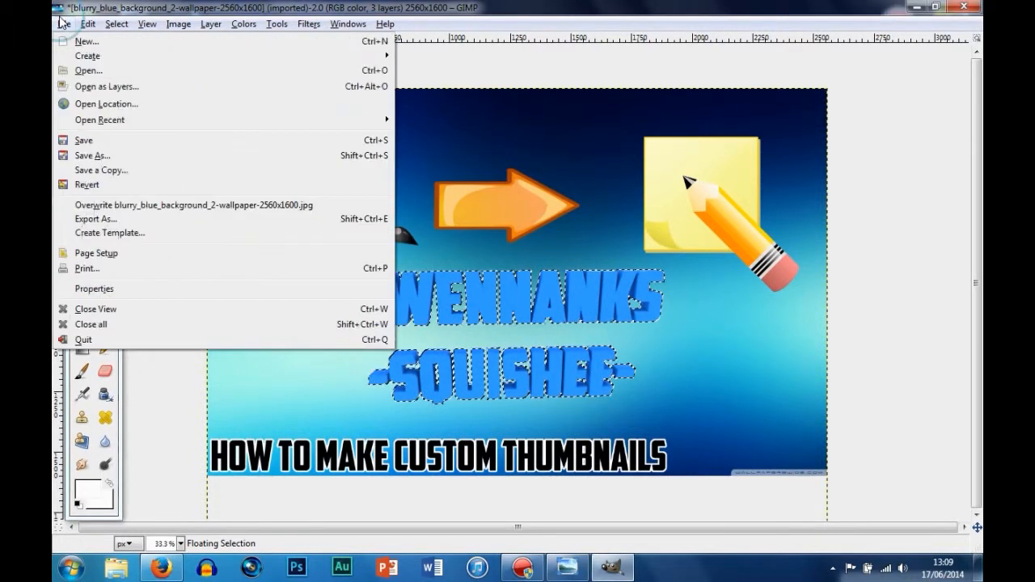
click(110, 156)
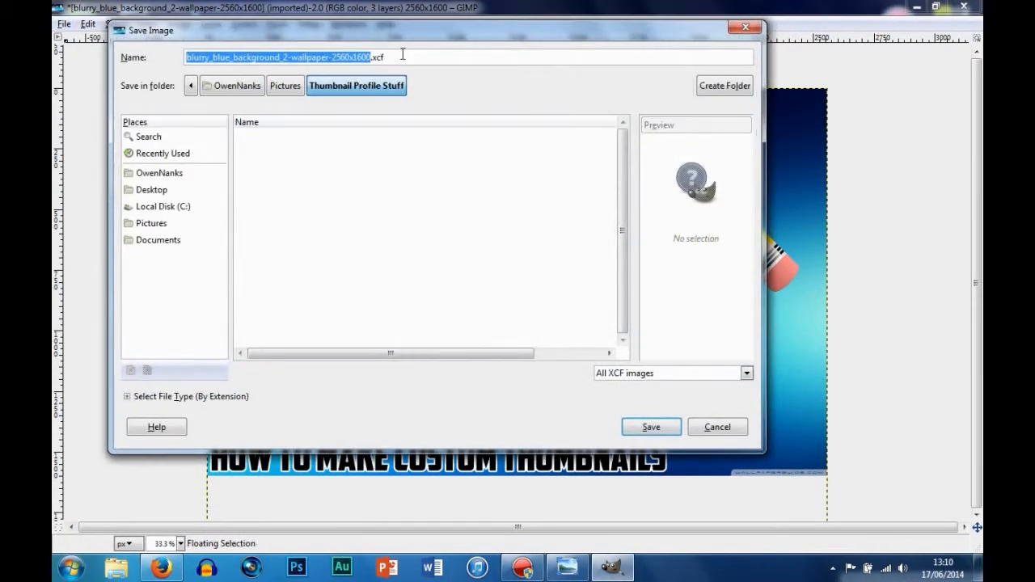
click(386, 56)
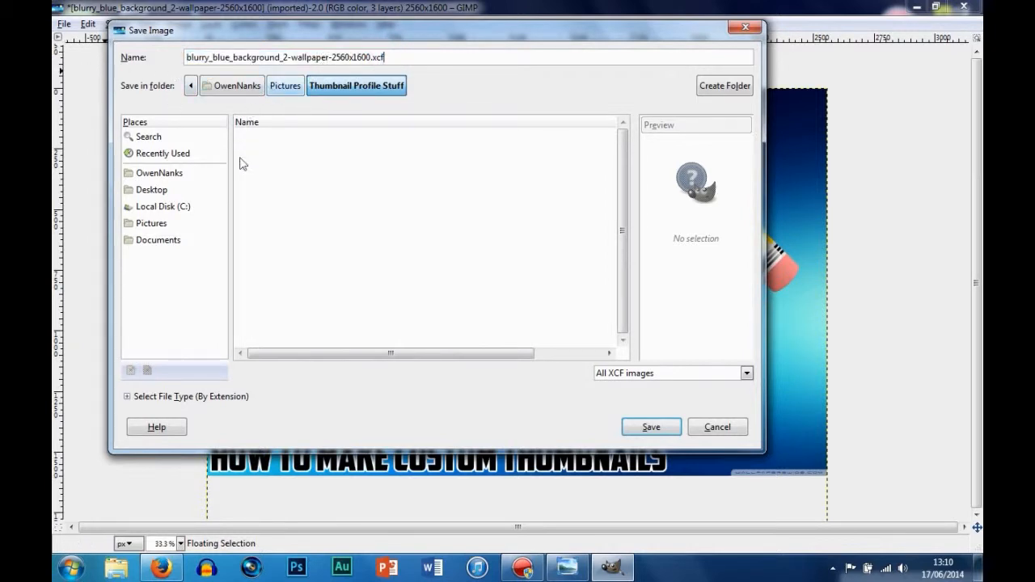
double_click(375, 58)
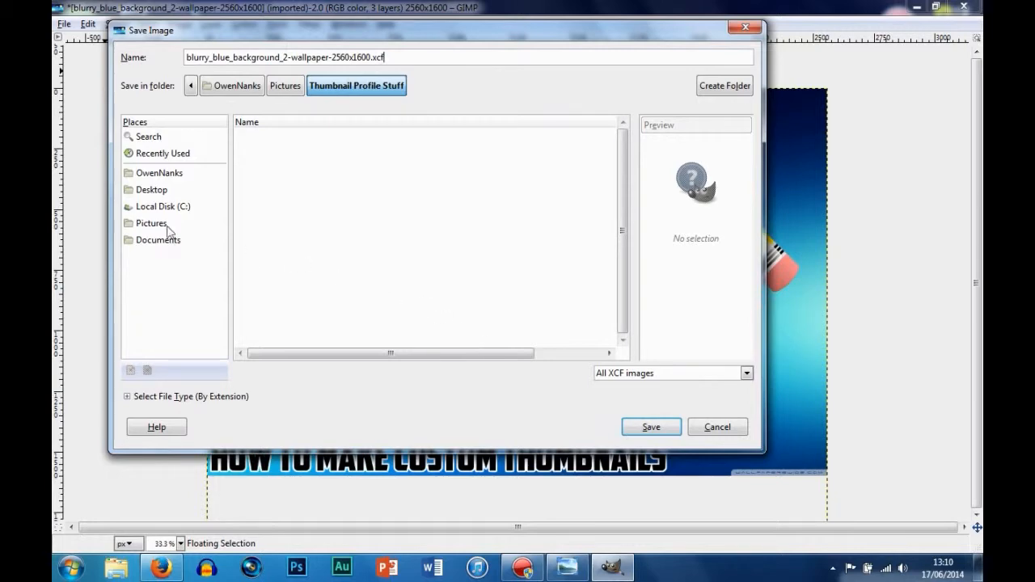
click(745, 27)
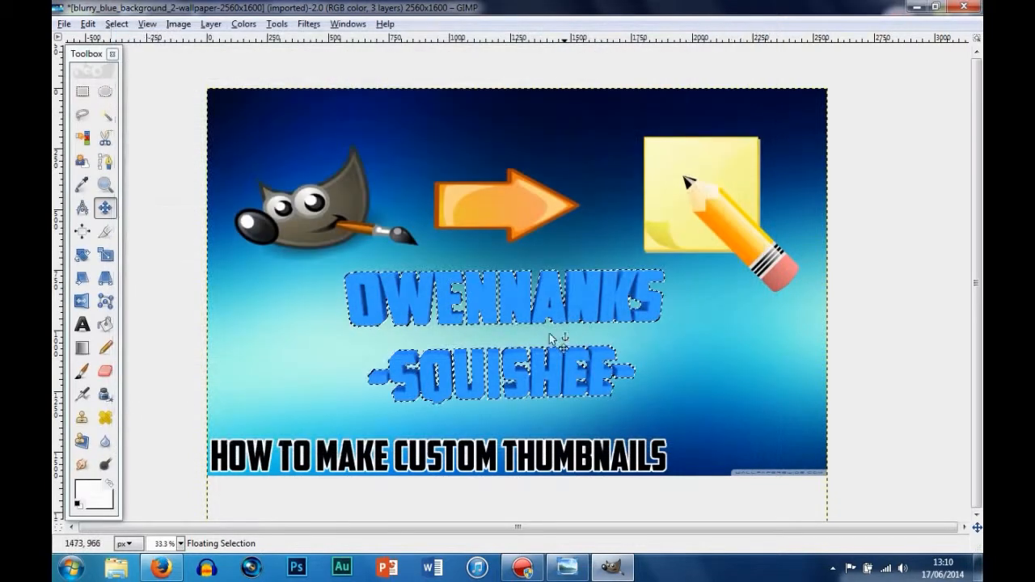
- Start exporting the thumbnail image and name the export file "Thumbnail Tutorial.png"
click(64, 23)
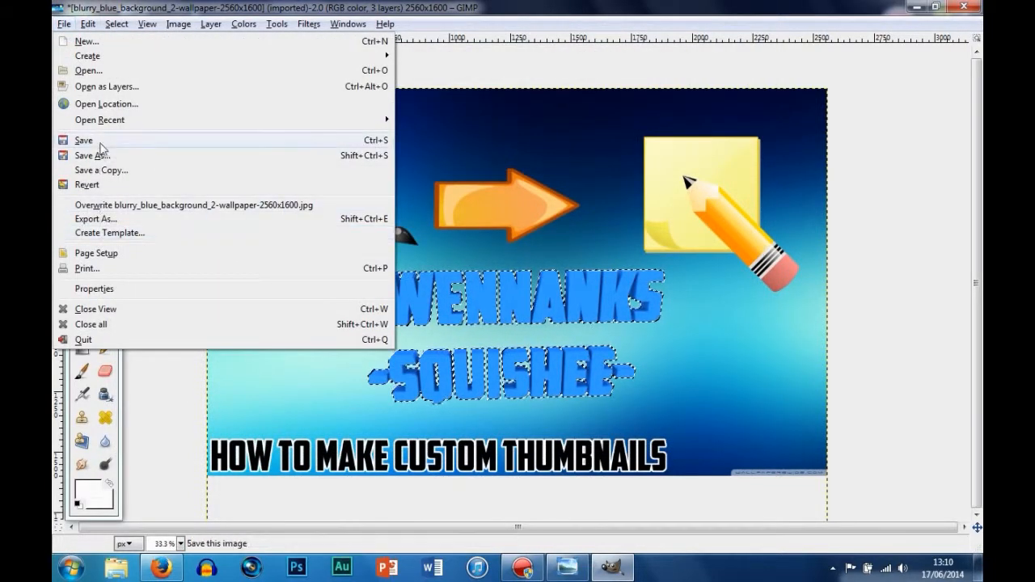
click(109, 215)
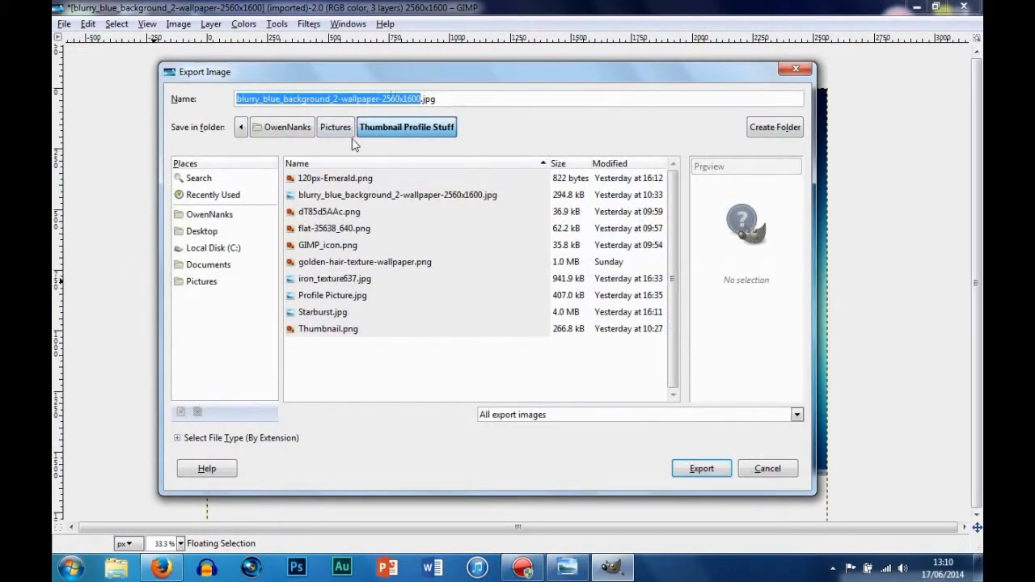
key(BackSpace)
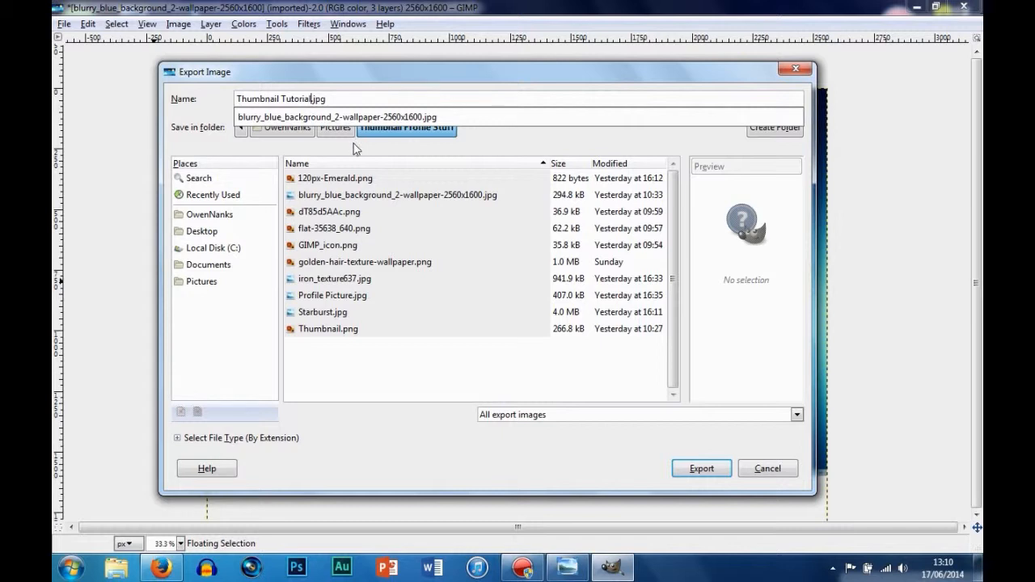
click(338, 98)
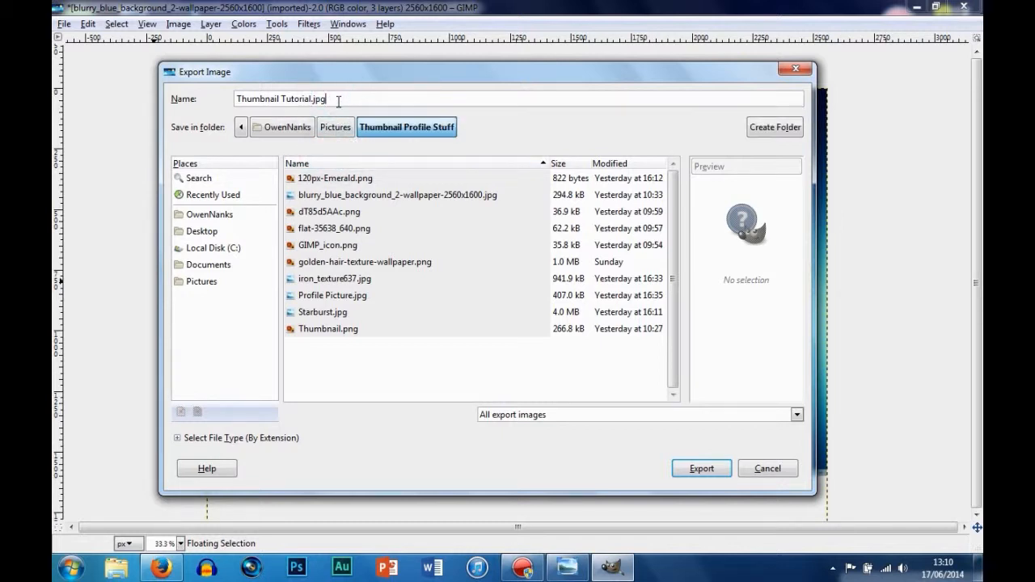
key(BackSpace)
key(BackSpace)
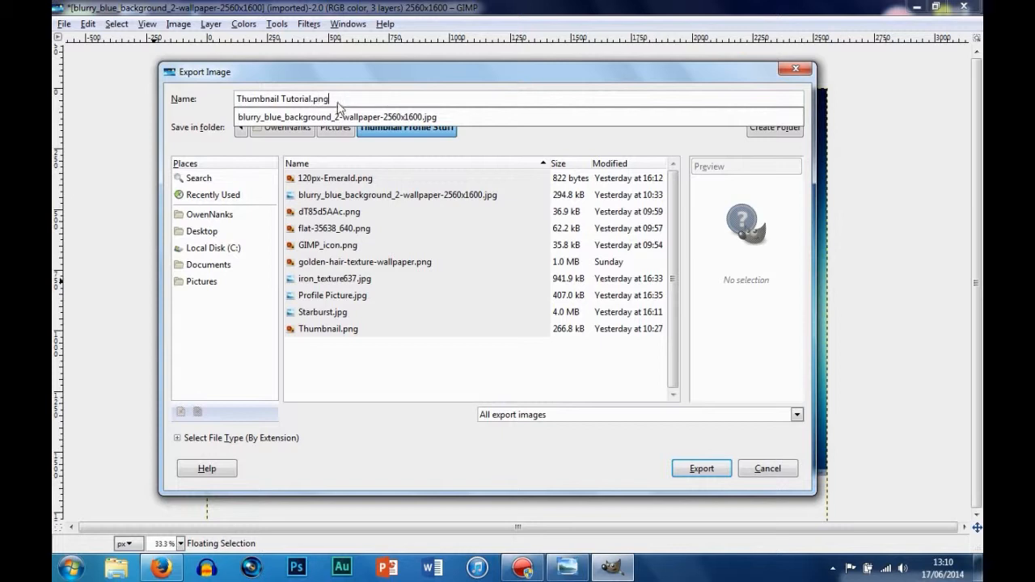
click(360, 370)
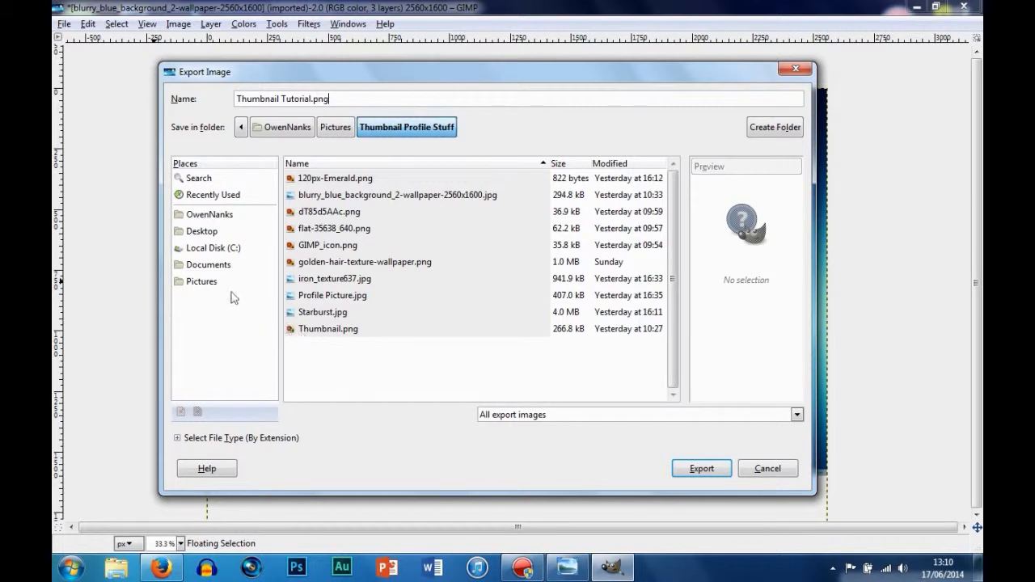
- Choose the Pictures folder as the destination and export the image there, accepting the preset PNG options
click(202, 283)
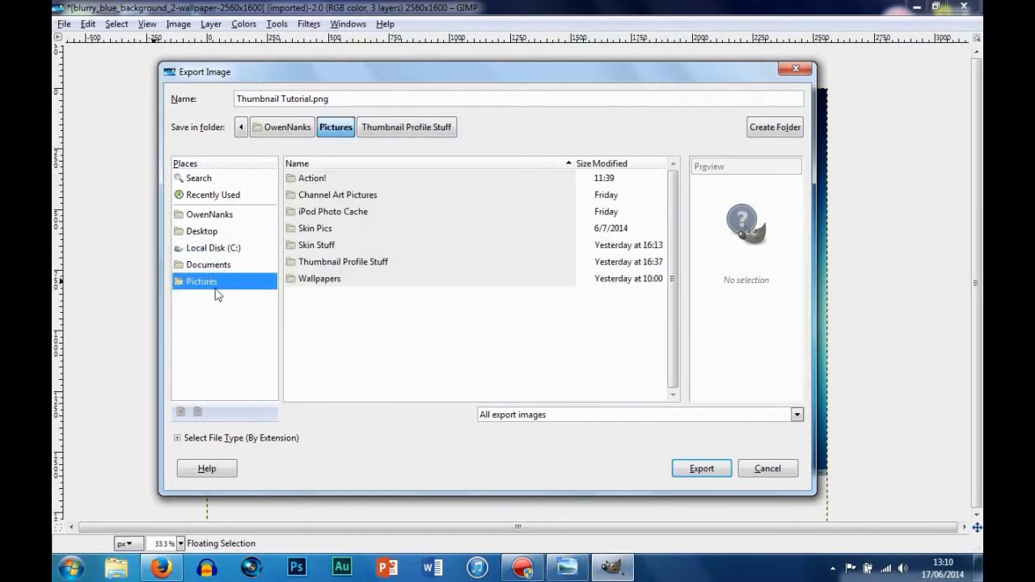
click(324, 333)
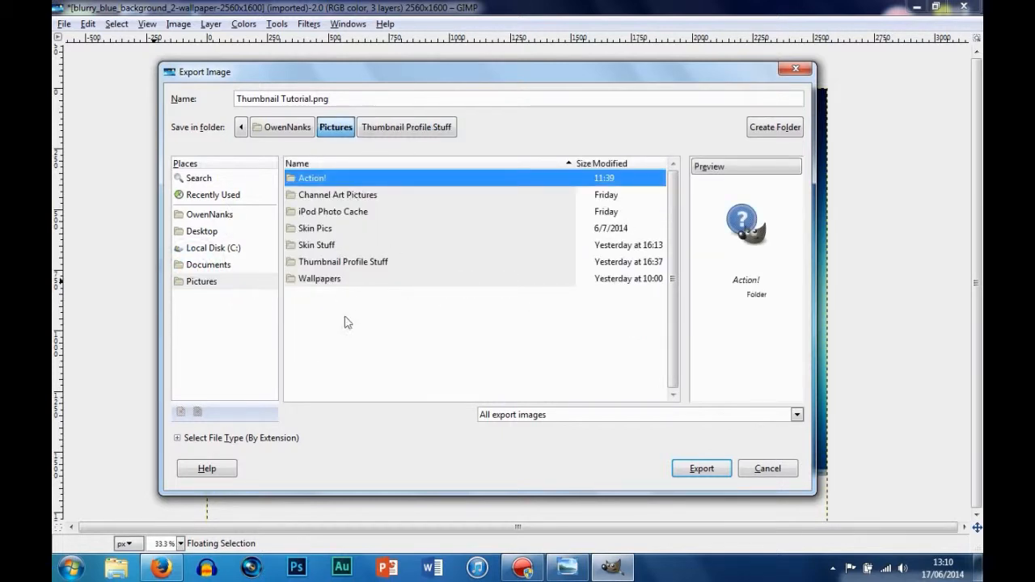
click(215, 288)
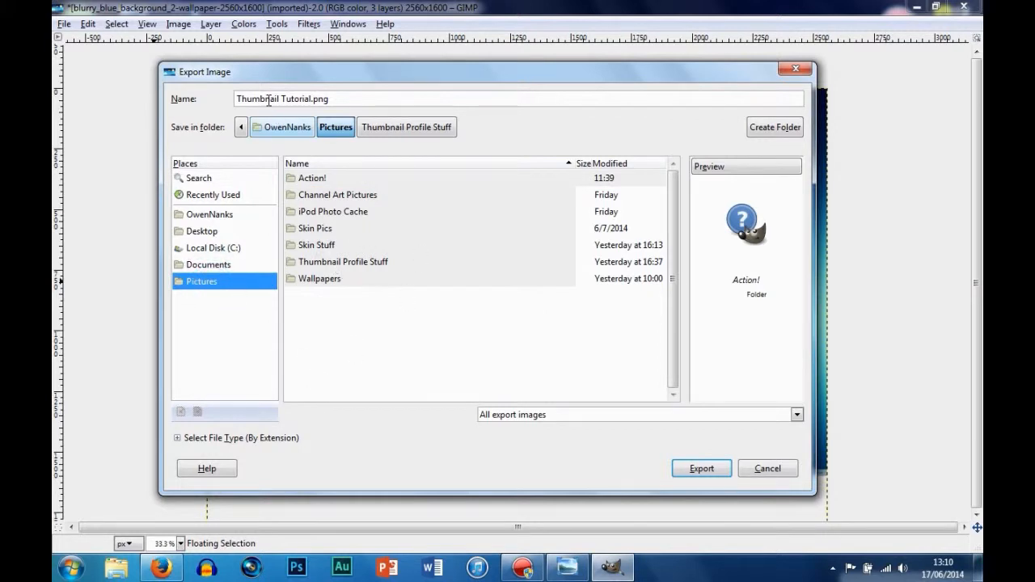
click(702, 469)
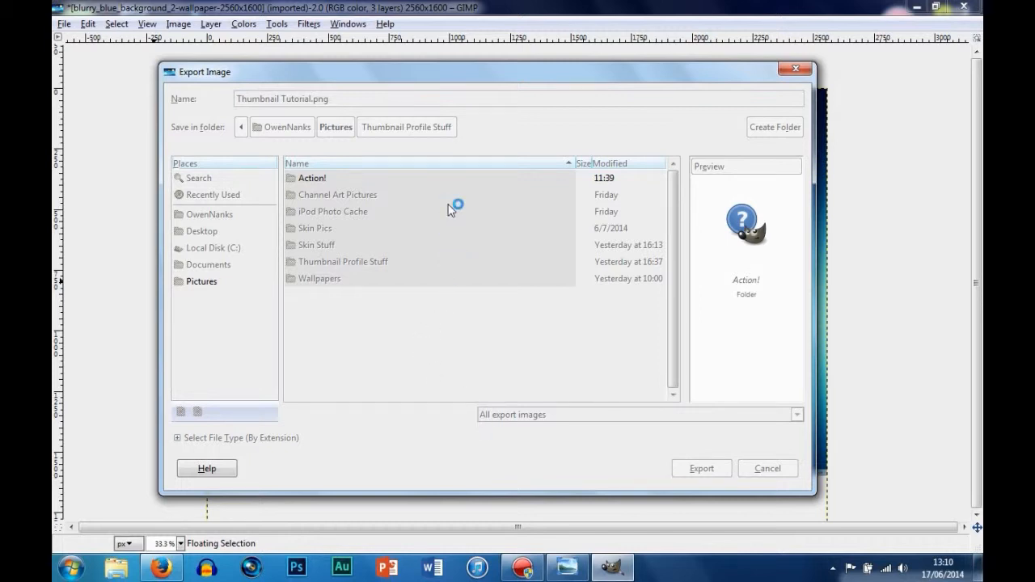
drag(492, 181, 491, 149)
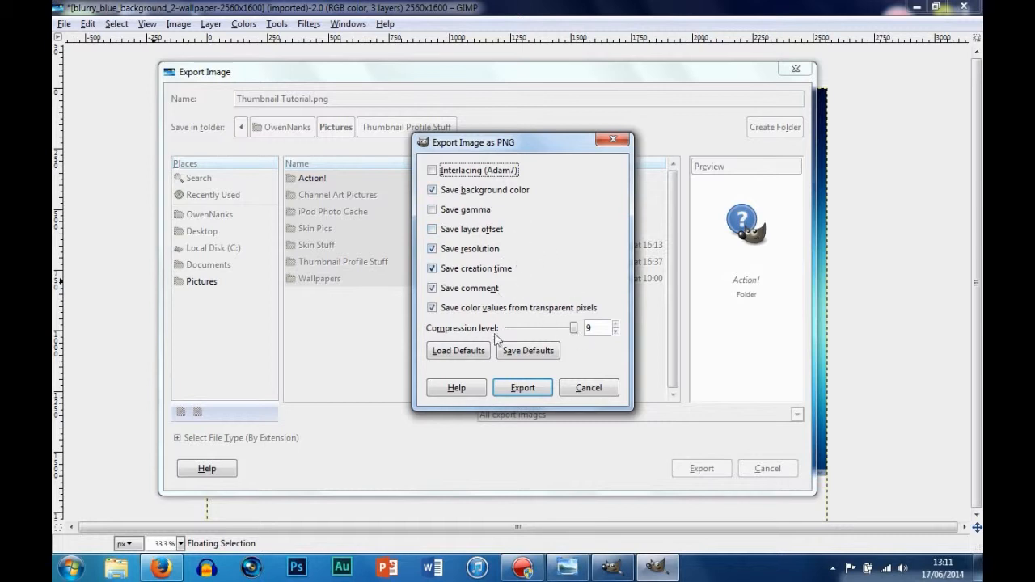
click(518, 390)
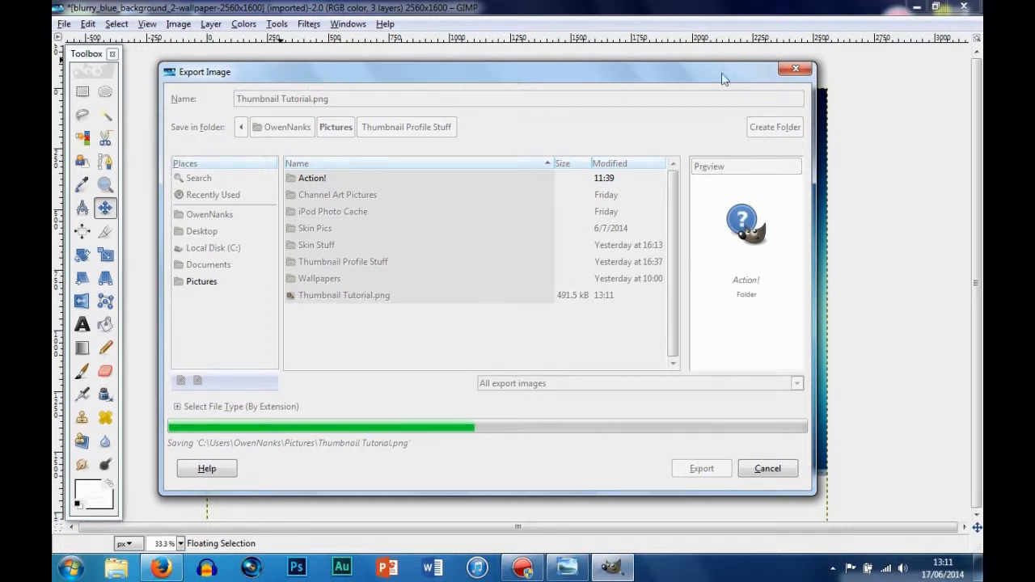
drag(706, 74, 722, 77)
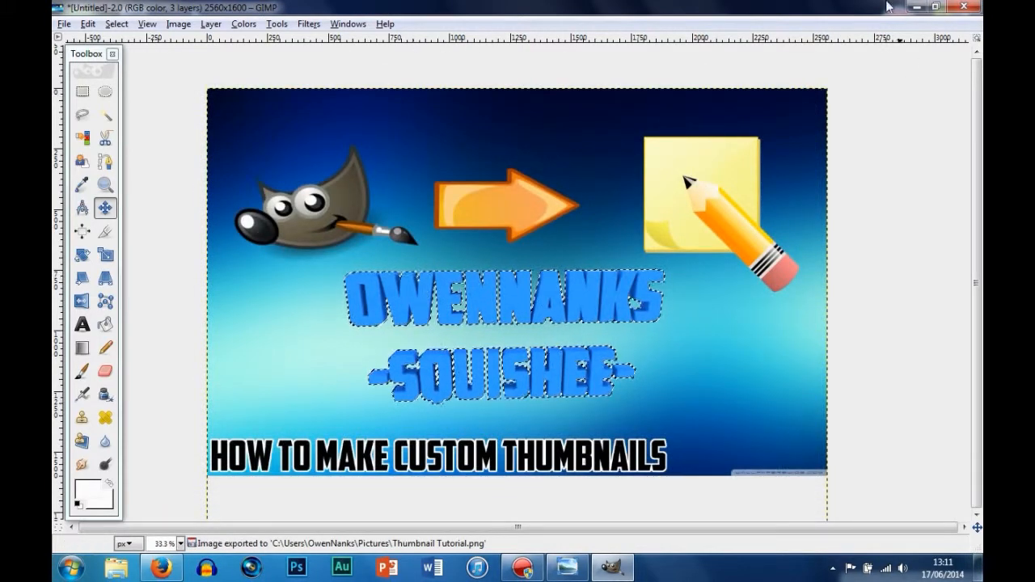
- Minimise the image editor, then bring up the older Thumbnail picture in the photo viewer and close it
click(916, 7)
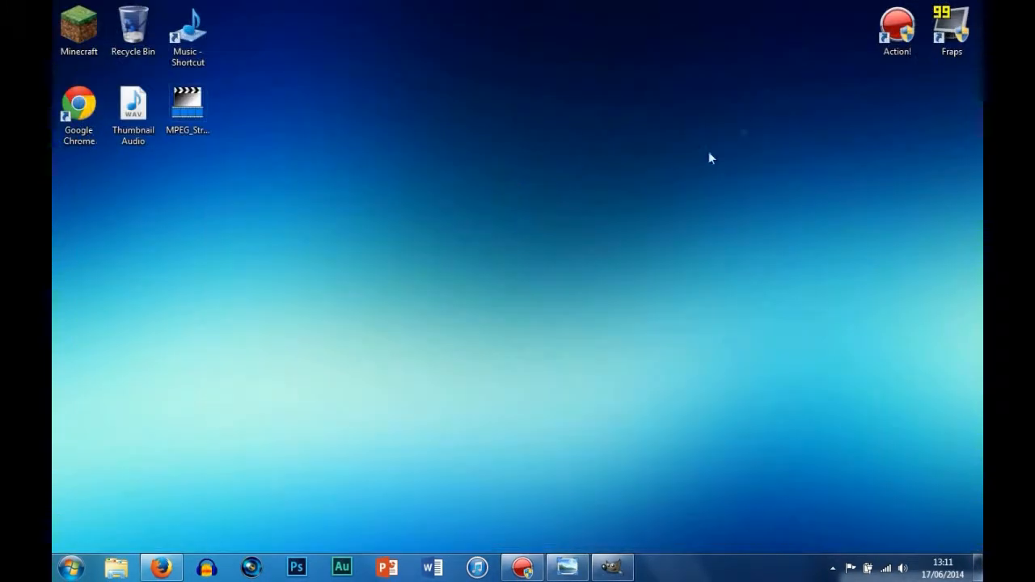
click(568, 567)
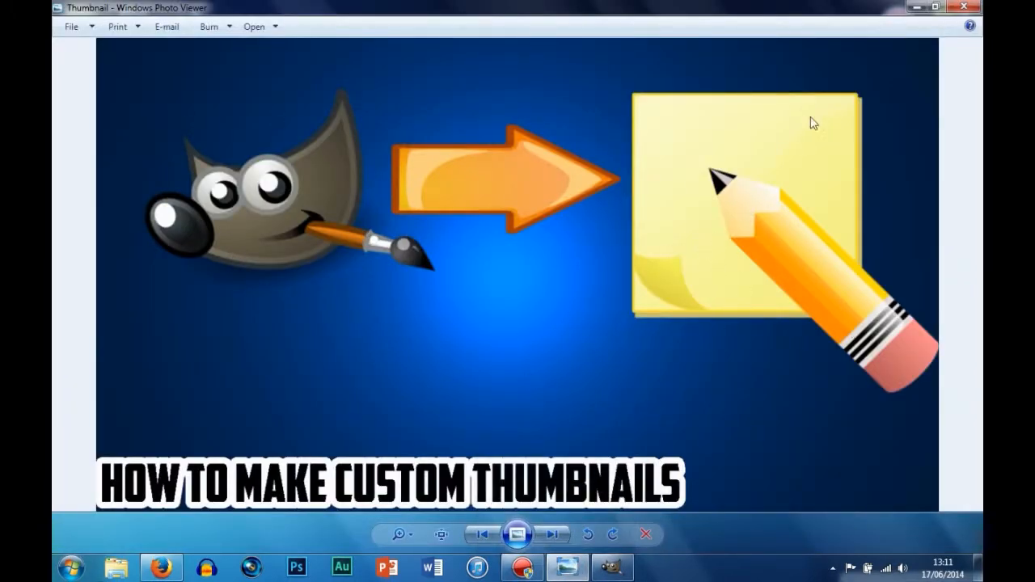
click(963, 7)
- View the exported Thumbnail Tutorial picture from the Pictures library, then close the viewer and the folder window
click(69, 566)
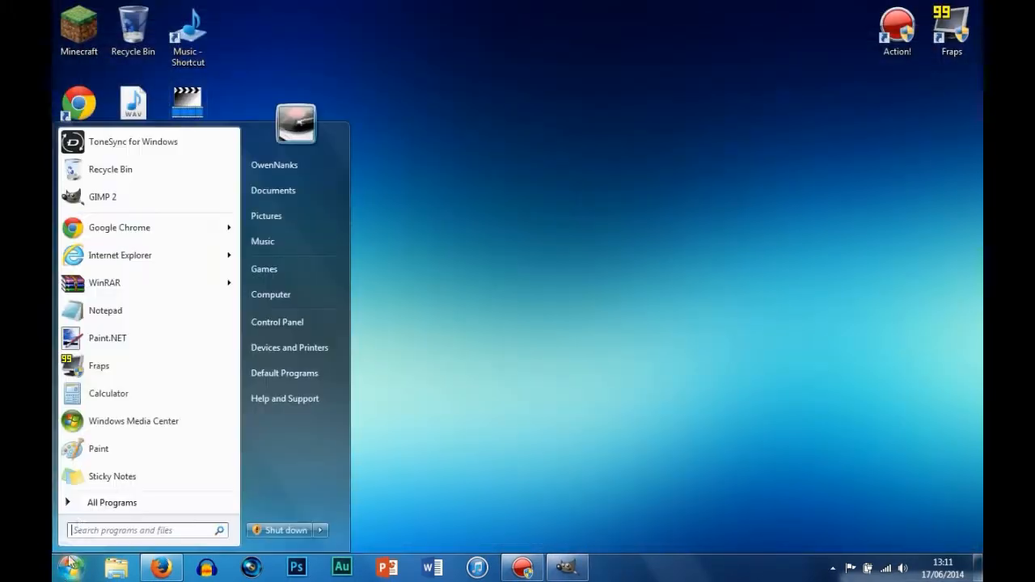
click(277, 215)
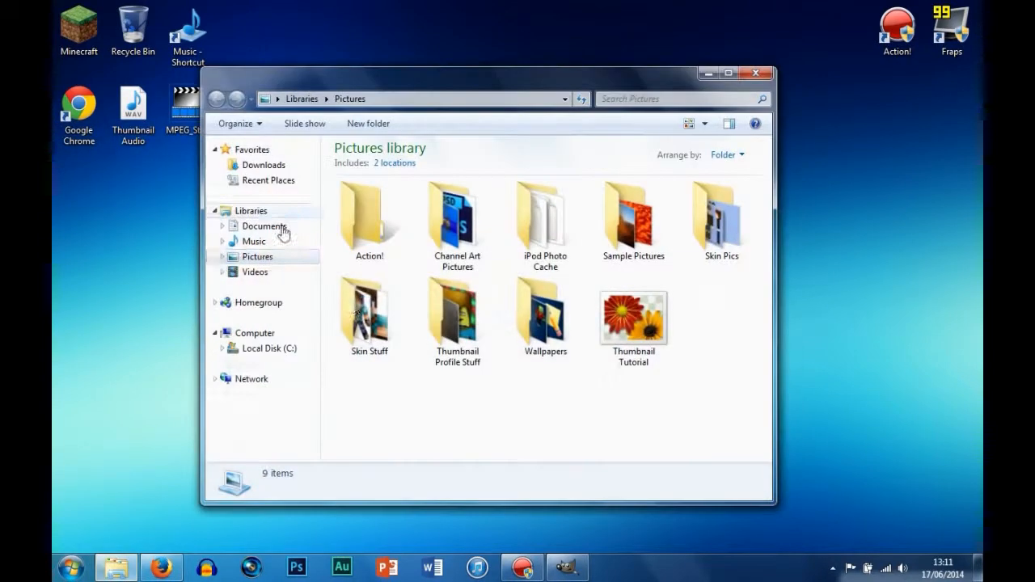
click(634, 320)
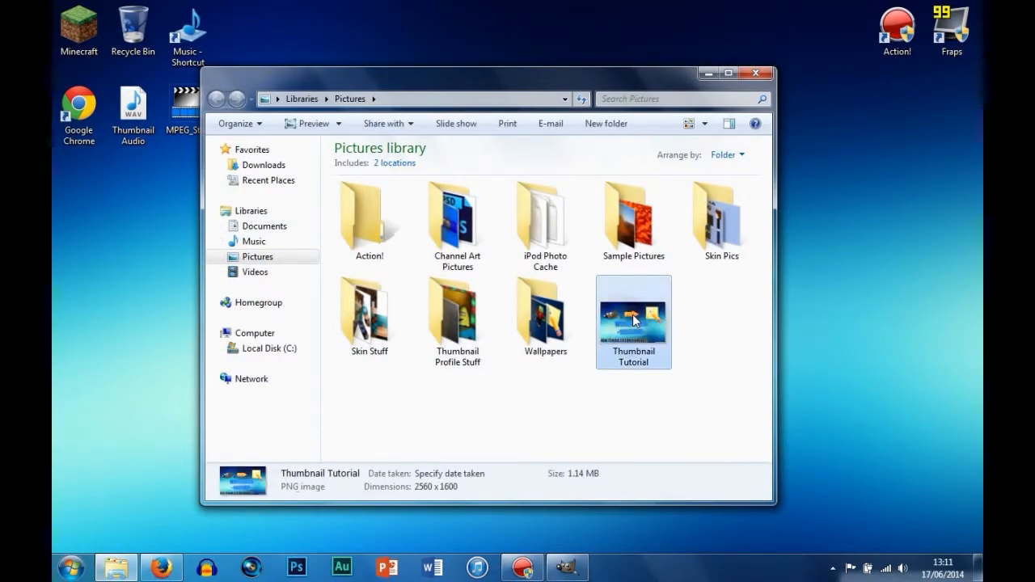
double_click(633, 319)
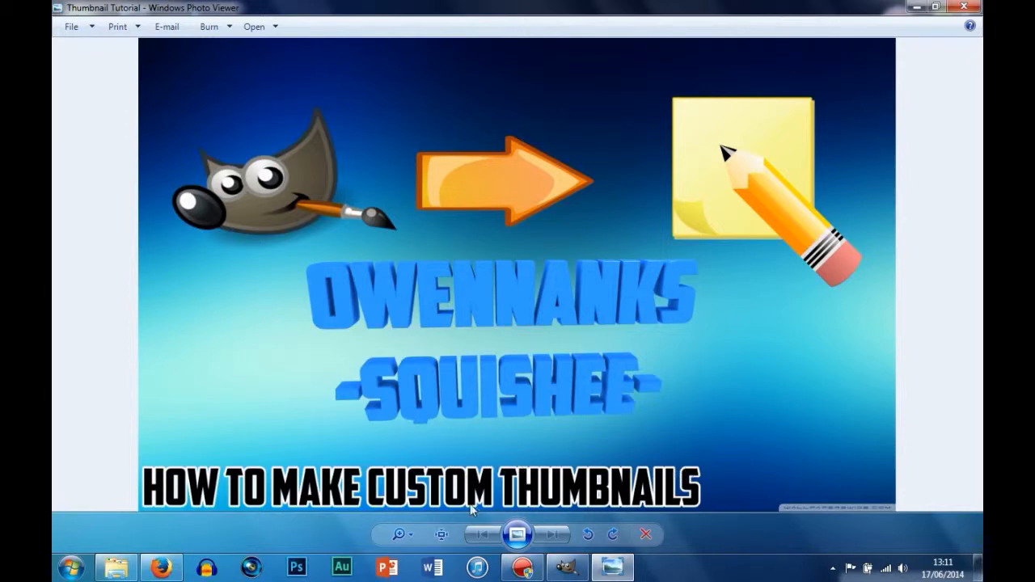
click(963, 6)
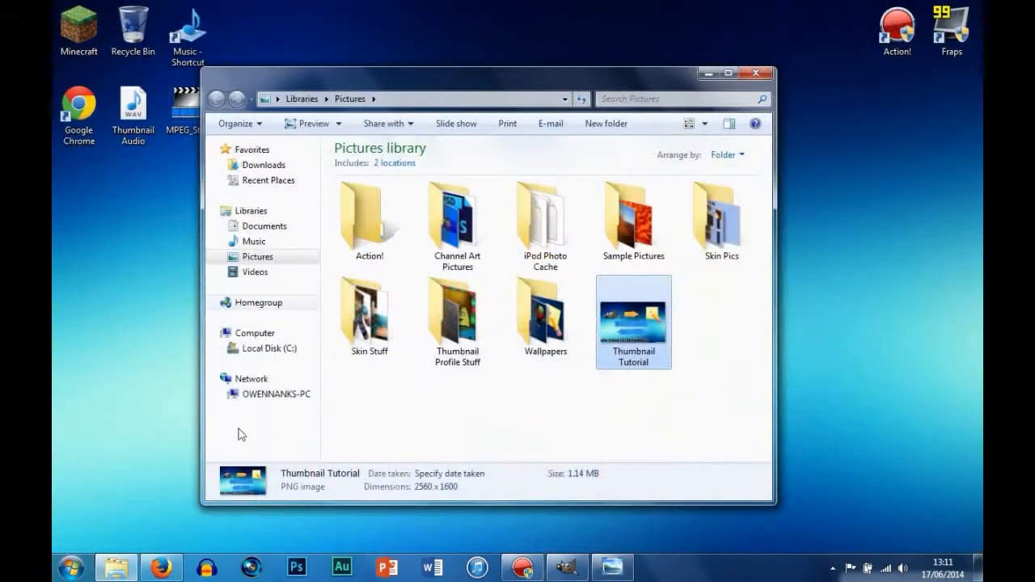
click(756, 73)
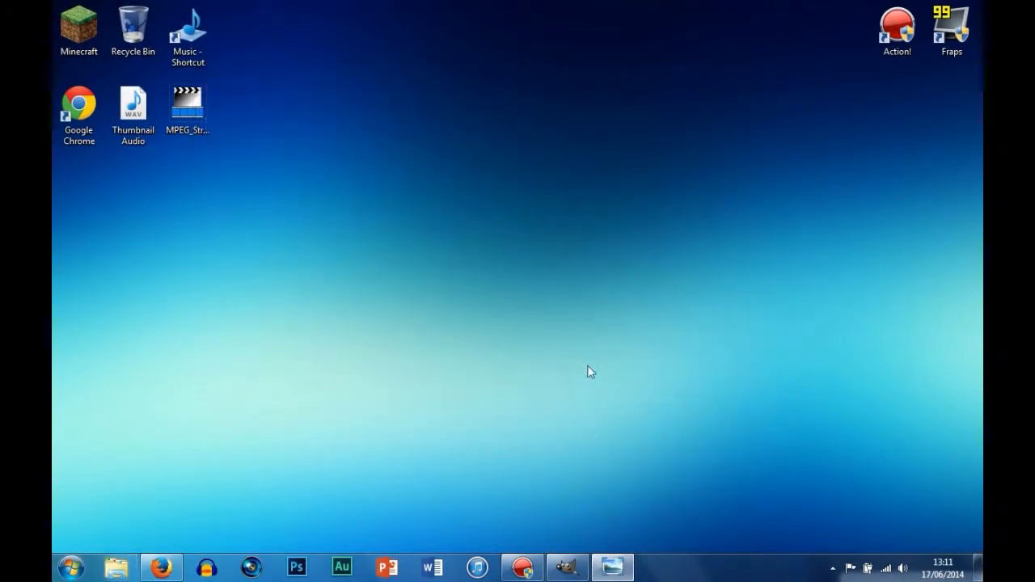
drag(315, 148, 570, 373)
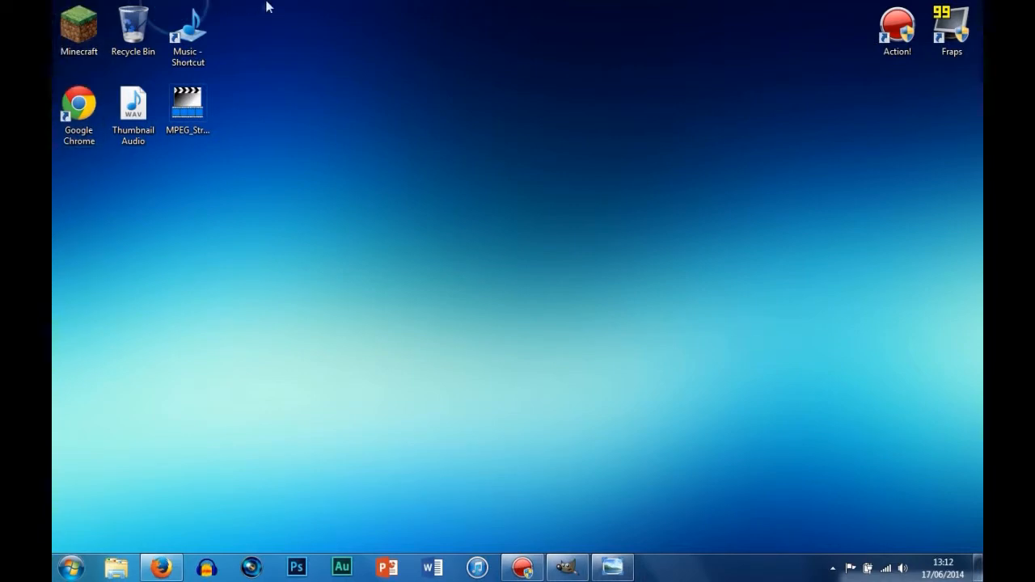
drag(361, 2, 673, 557)
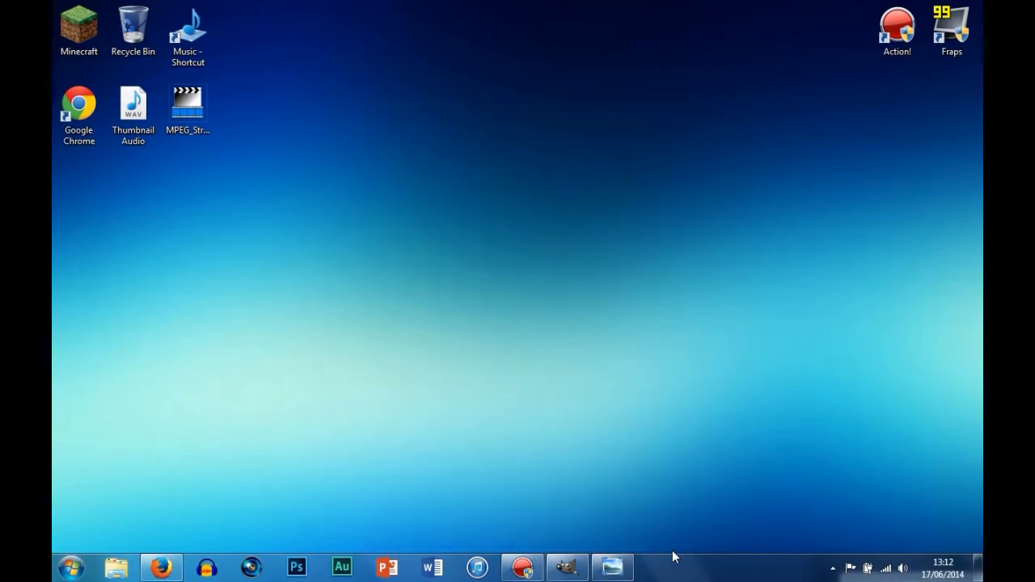